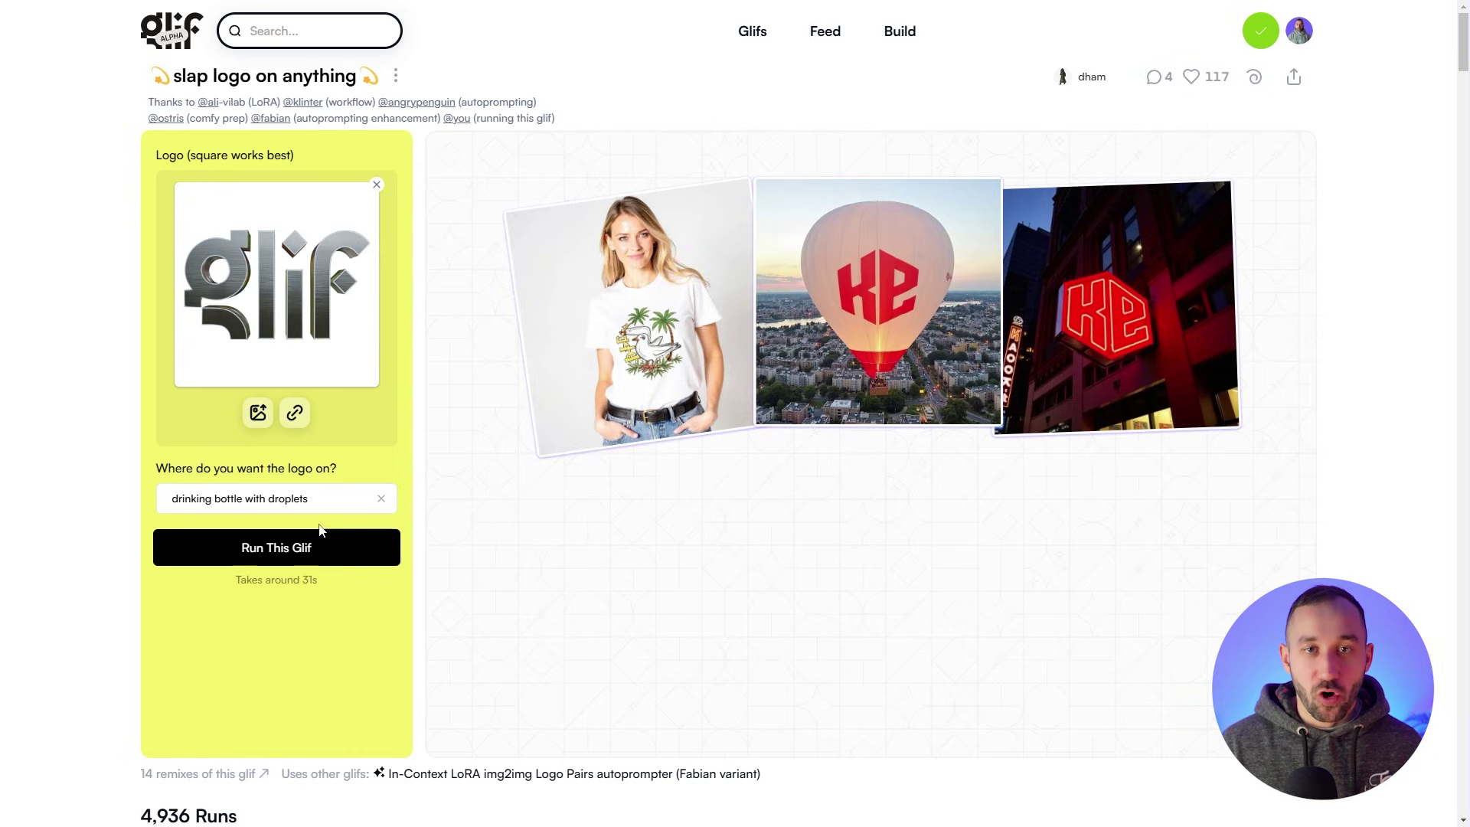
Step: Upload the 'The Mountains are Calling' logo file in place of the glif logo input
{"action": "scroll", "coordinate": [811, 605], "scroll_direction": "down", "scroll_amount": 7}
{"action": "scroll", "coordinate": [485, 214], "scroll_direction": "down", "scroll_amount": 3}
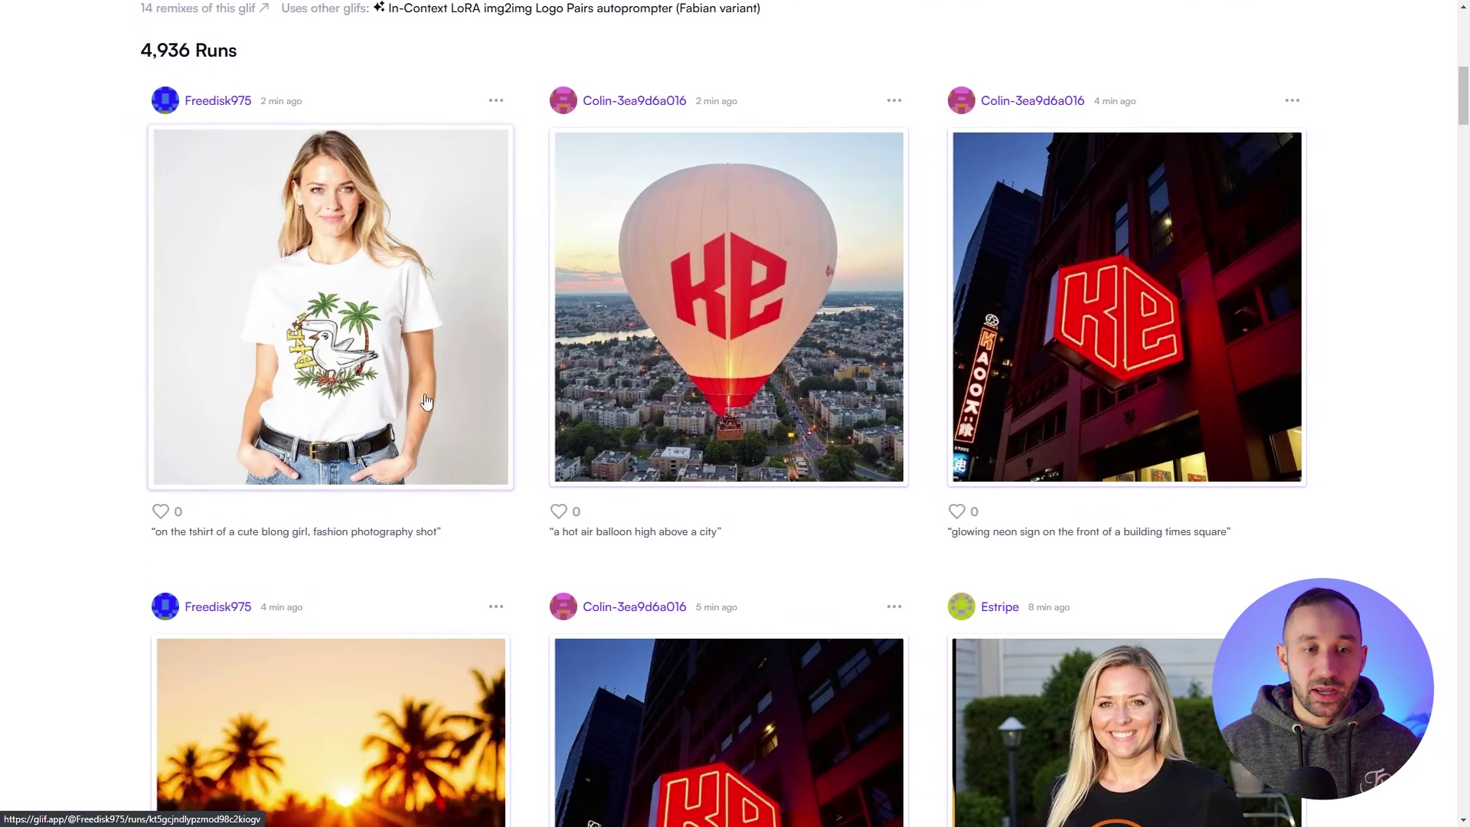
{"action": "scroll", "coordinate": [426, 401], "scroll_direction": "down", "scroll_amount": 1}
{"action": "scroll", "coordinate": [817, 265], "scroll_direction": "down", "scroll_amount": 1}
{"action": "scroll", "coordinate": [817, 265], "scroll_direction": "up", "scroll_amount": 1}
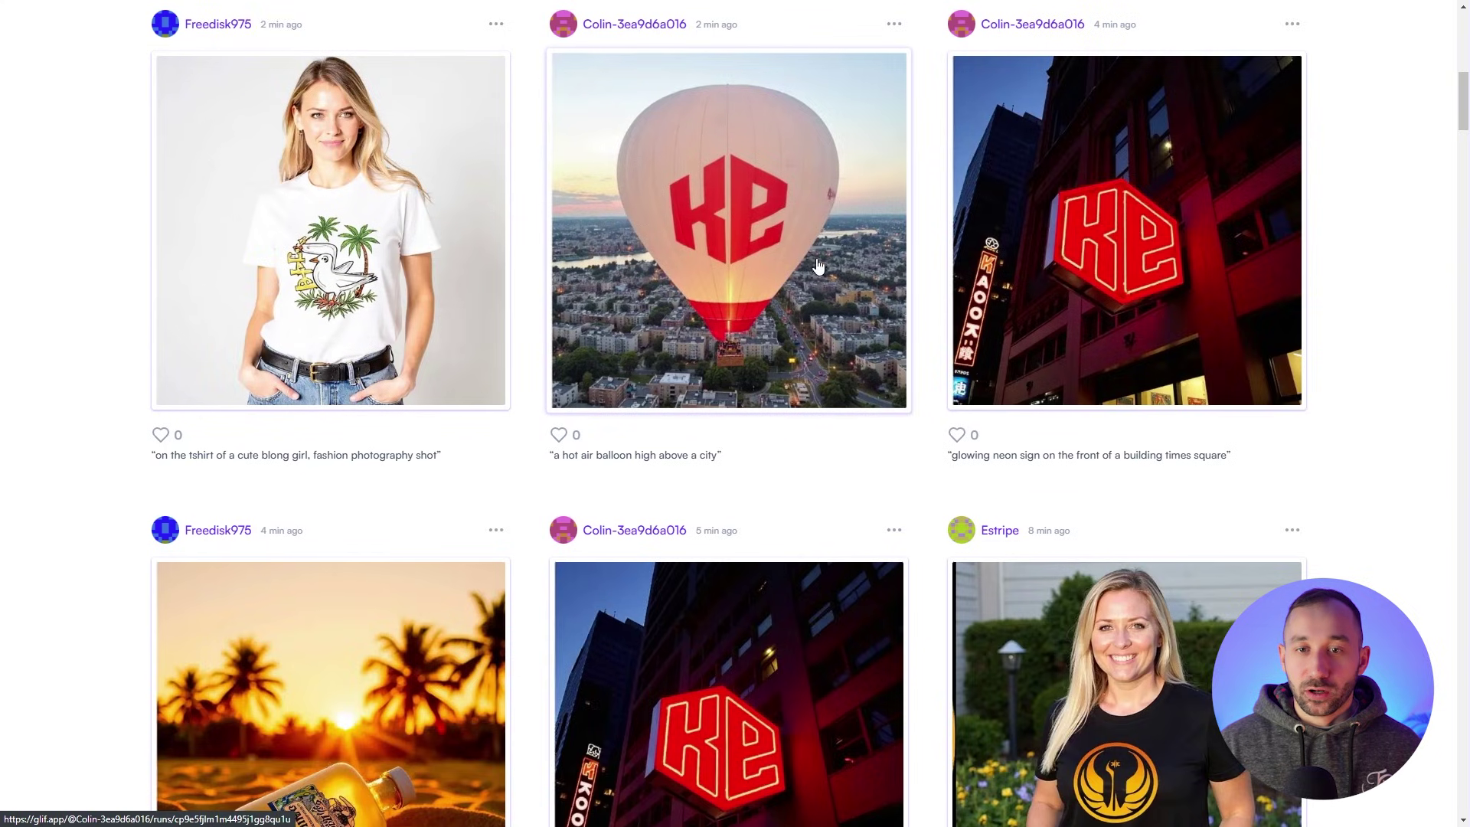
{"action": "scroll", "coordinate": [817, 265], "scroll_direction": "up", "scroll_amount": 1}
{"action": "scroll", "coordinate": [928, 426], "scroll_direction": "down", "scroll_amount": 8}
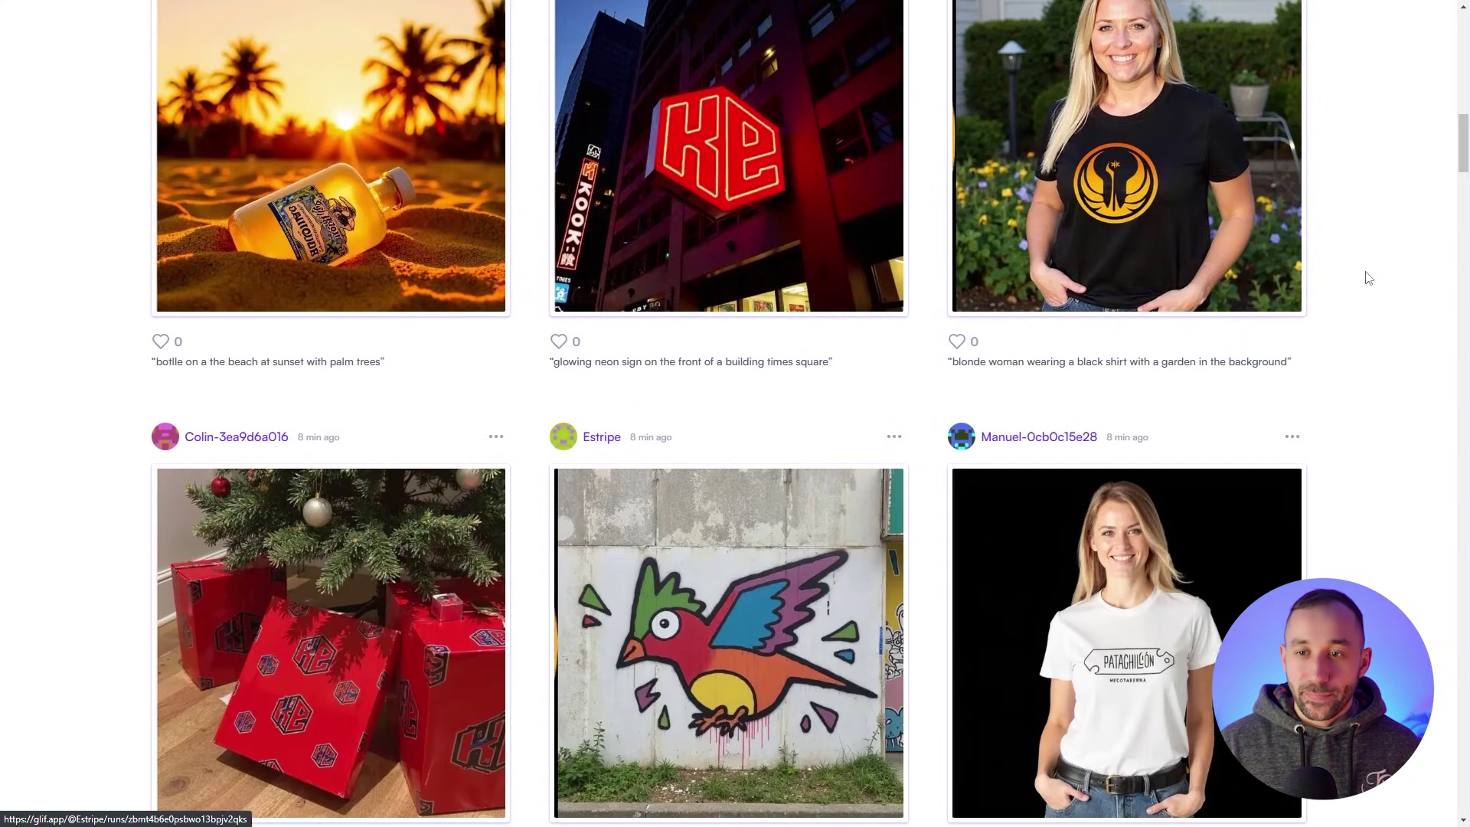
{"action": "scroll", "coordinate": [1369, 278], "scroll_direction": "down", "scroll_amount": 13}
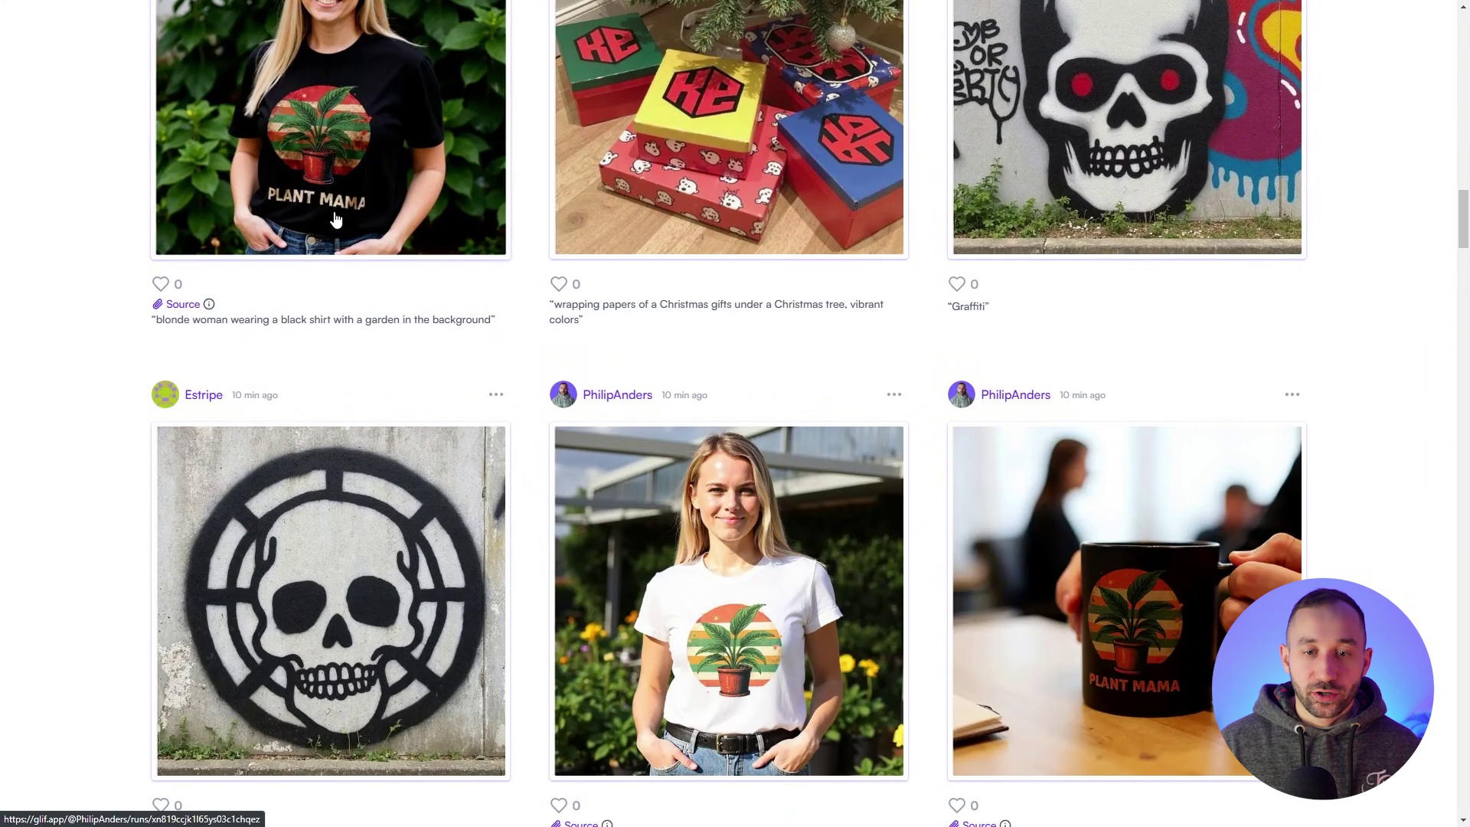
{"action": "scroll", "coordinate": [336, 220], "scroll_direction": "down", "scroll_amount": 8}
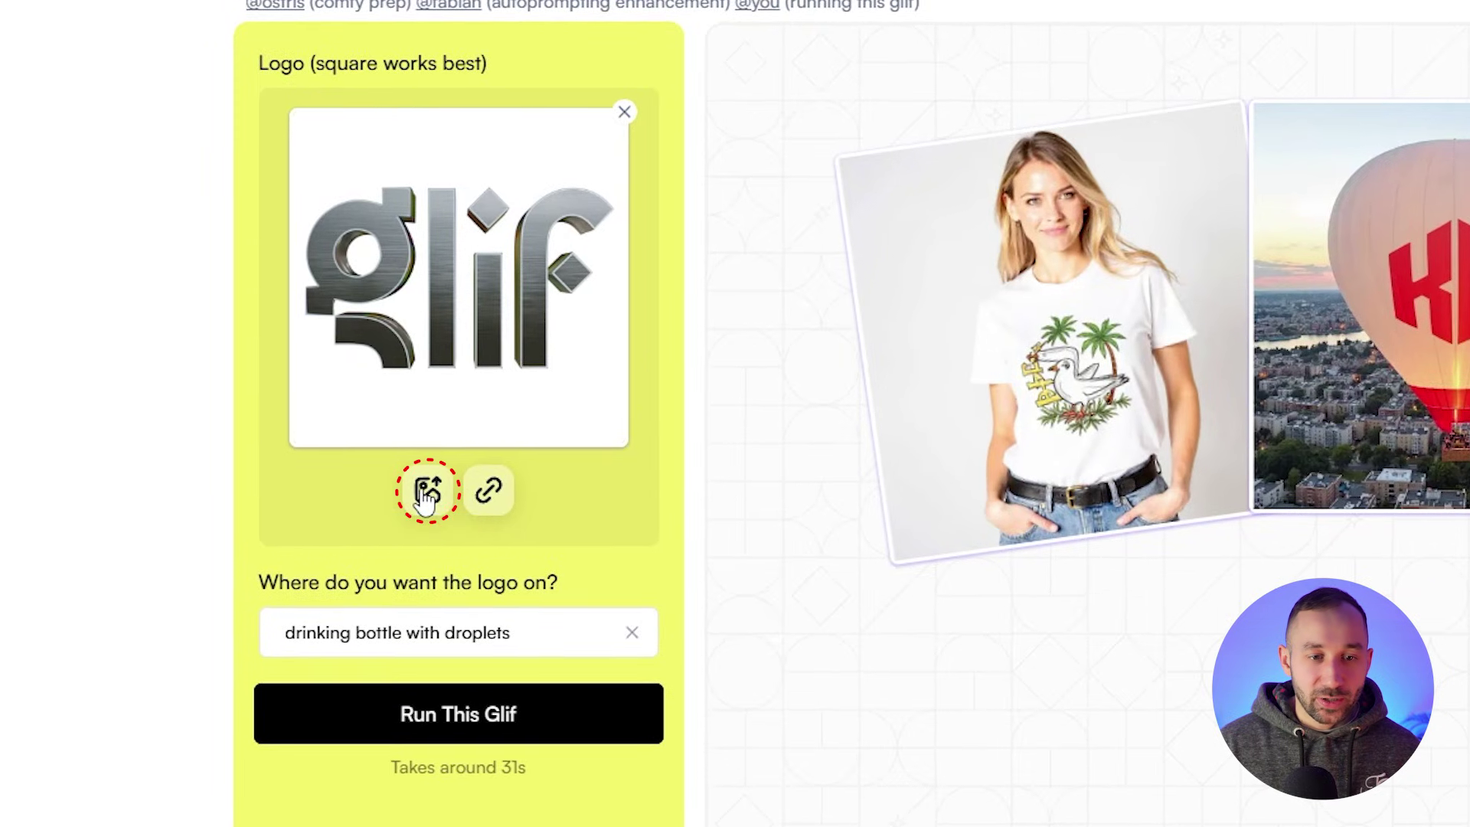
{"action": "left_click", "coordinate": [426, 494]}
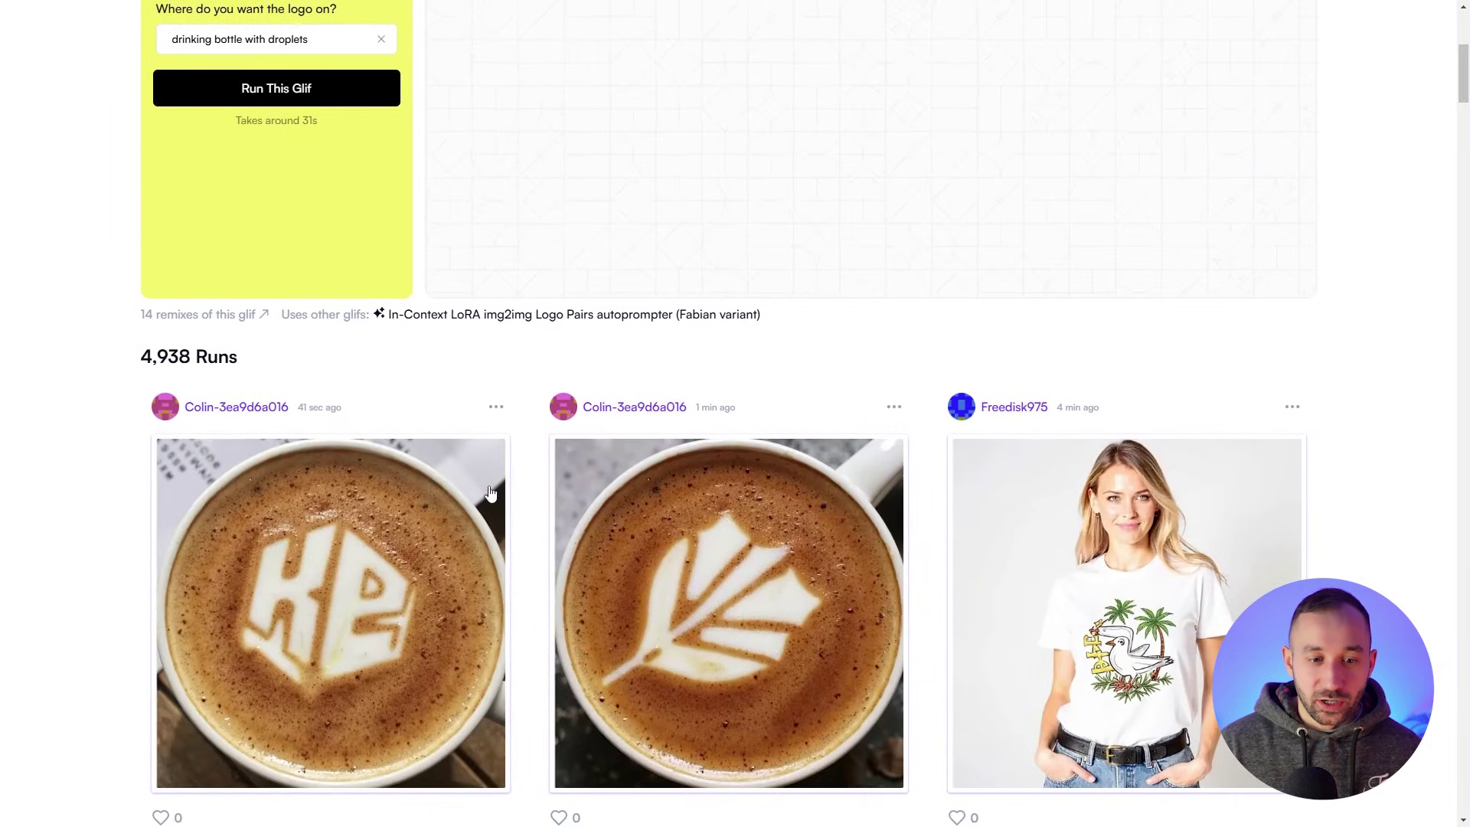
{"action": "scroll", "coordinate": [281, 475], "scroll_direction": "down", "scroll_amount": 3}
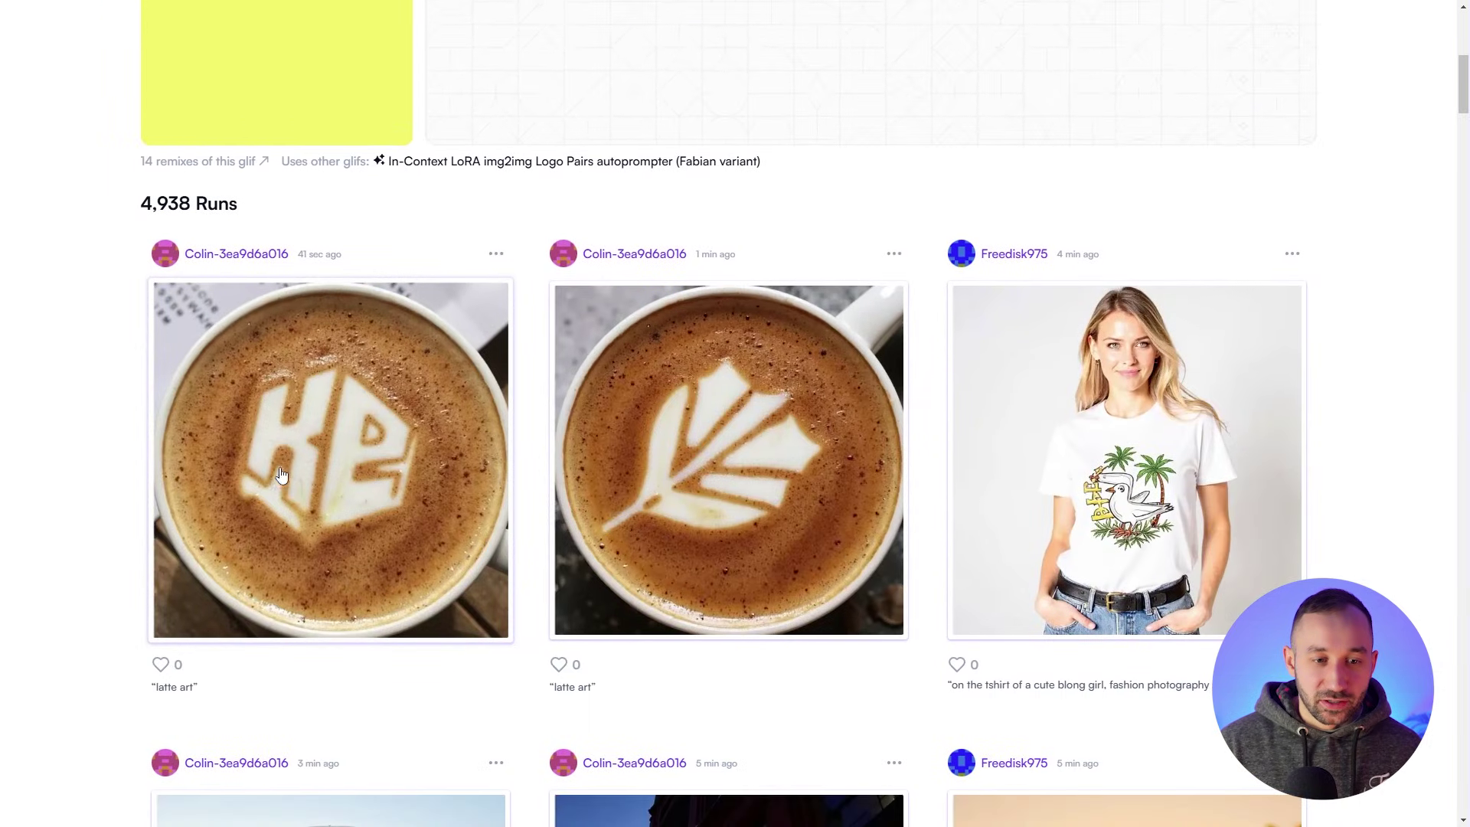
{"action": "scroll", "coordinate": [227, 448], "scroll_direction": "up", "scroll_amount": 8}
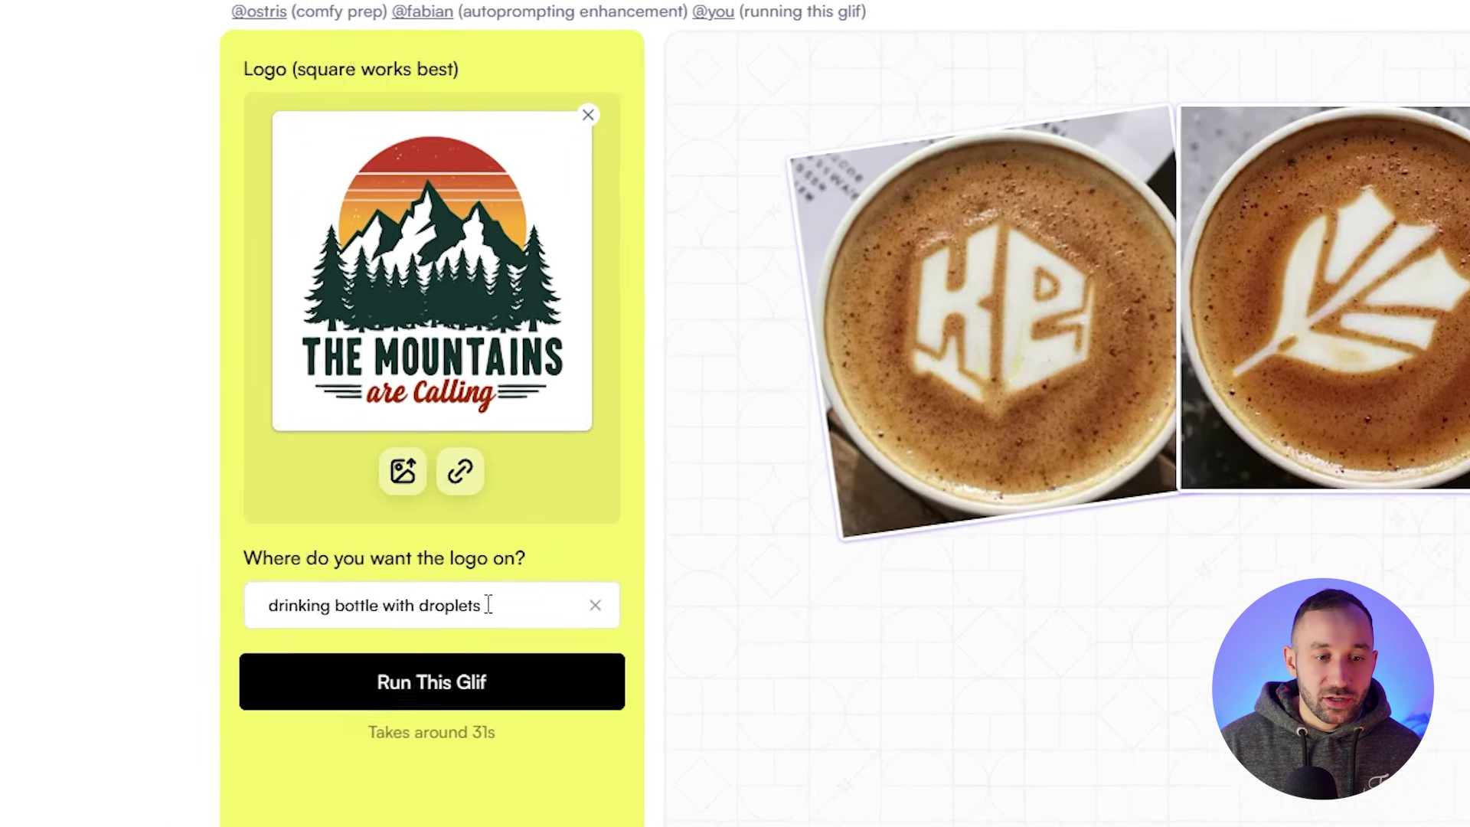
Step: Replace the placement prompt with a white t-shirt flatlay on wooden background with map, rucksack and camera, then run it
{"action": "triple_click", "coordinate": [313, 498]}
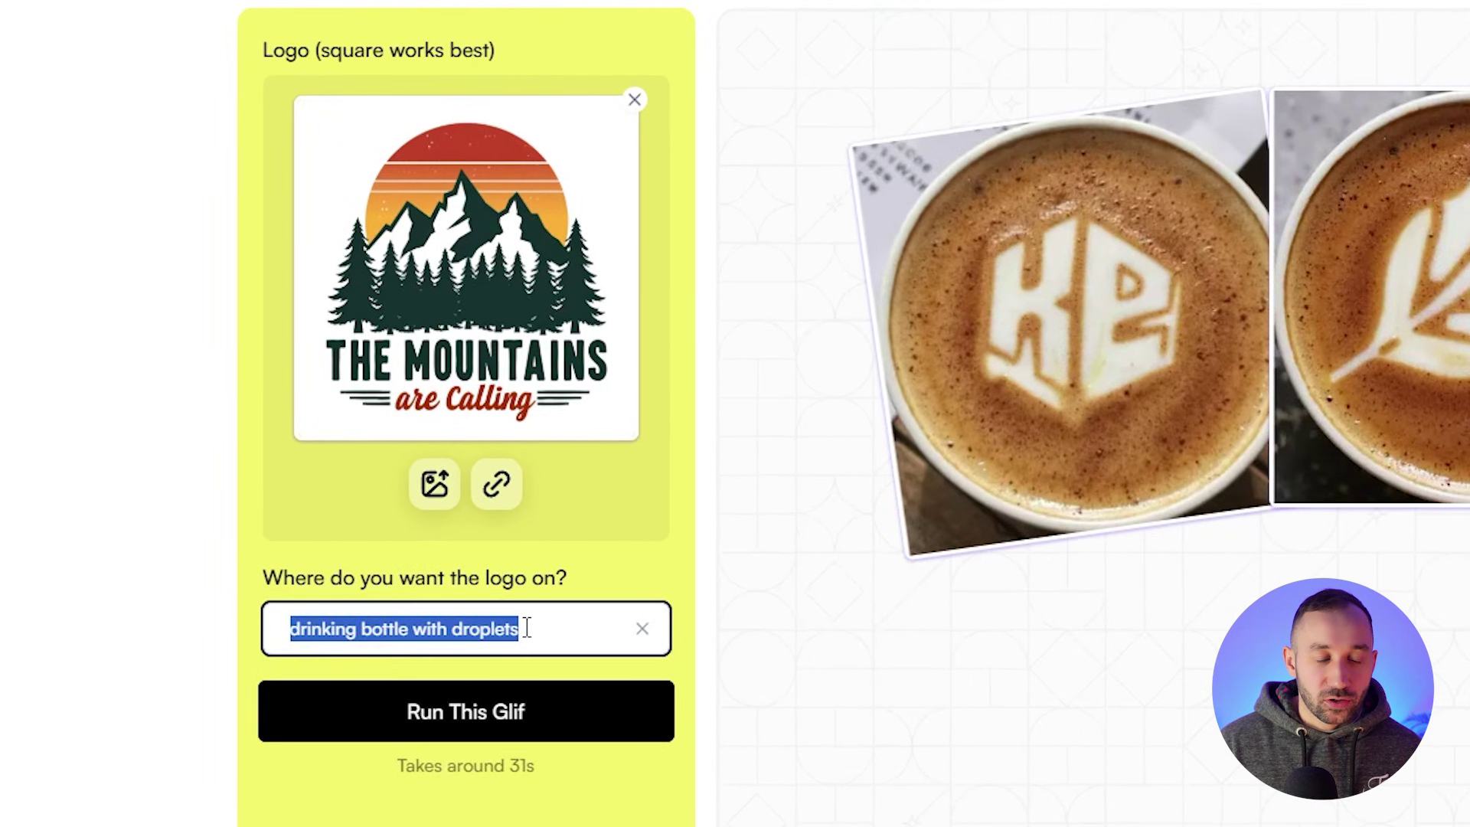
{"action": "type", "text": "a white t-s"}
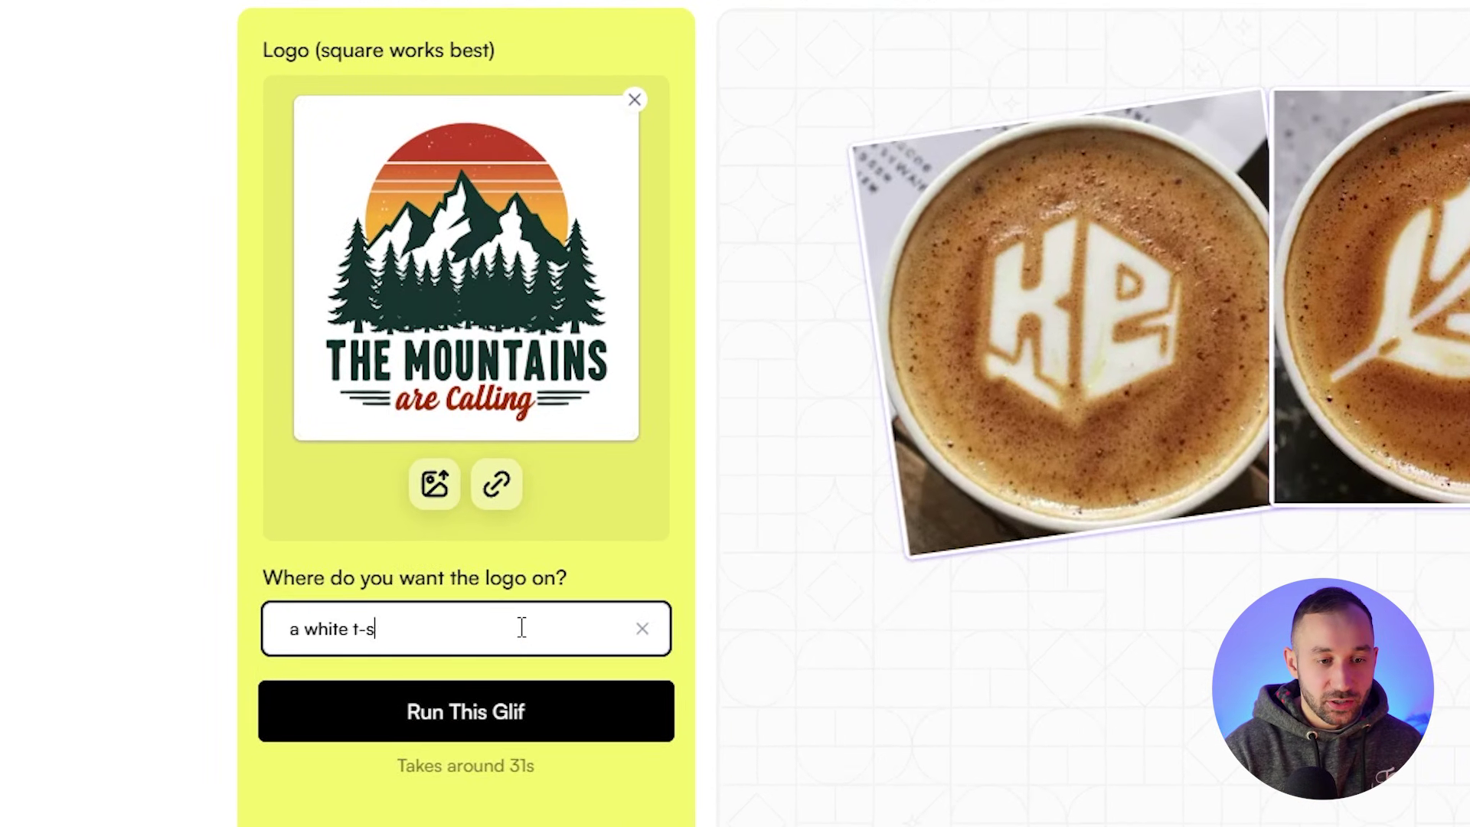
{"action": "type", "text": "hirt flatl"}
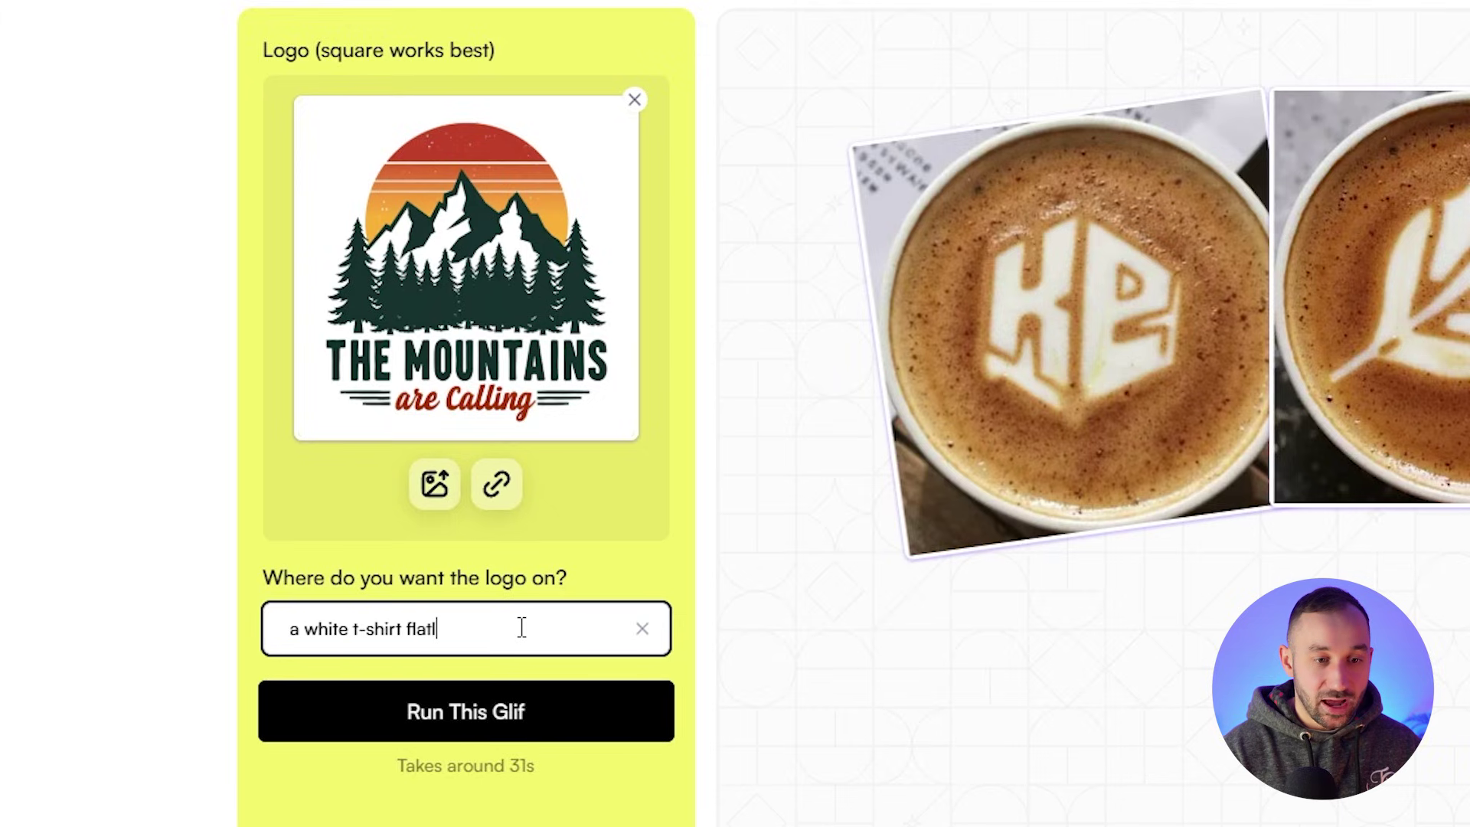
{"action": "type", "text": "ay, wodden background,"}
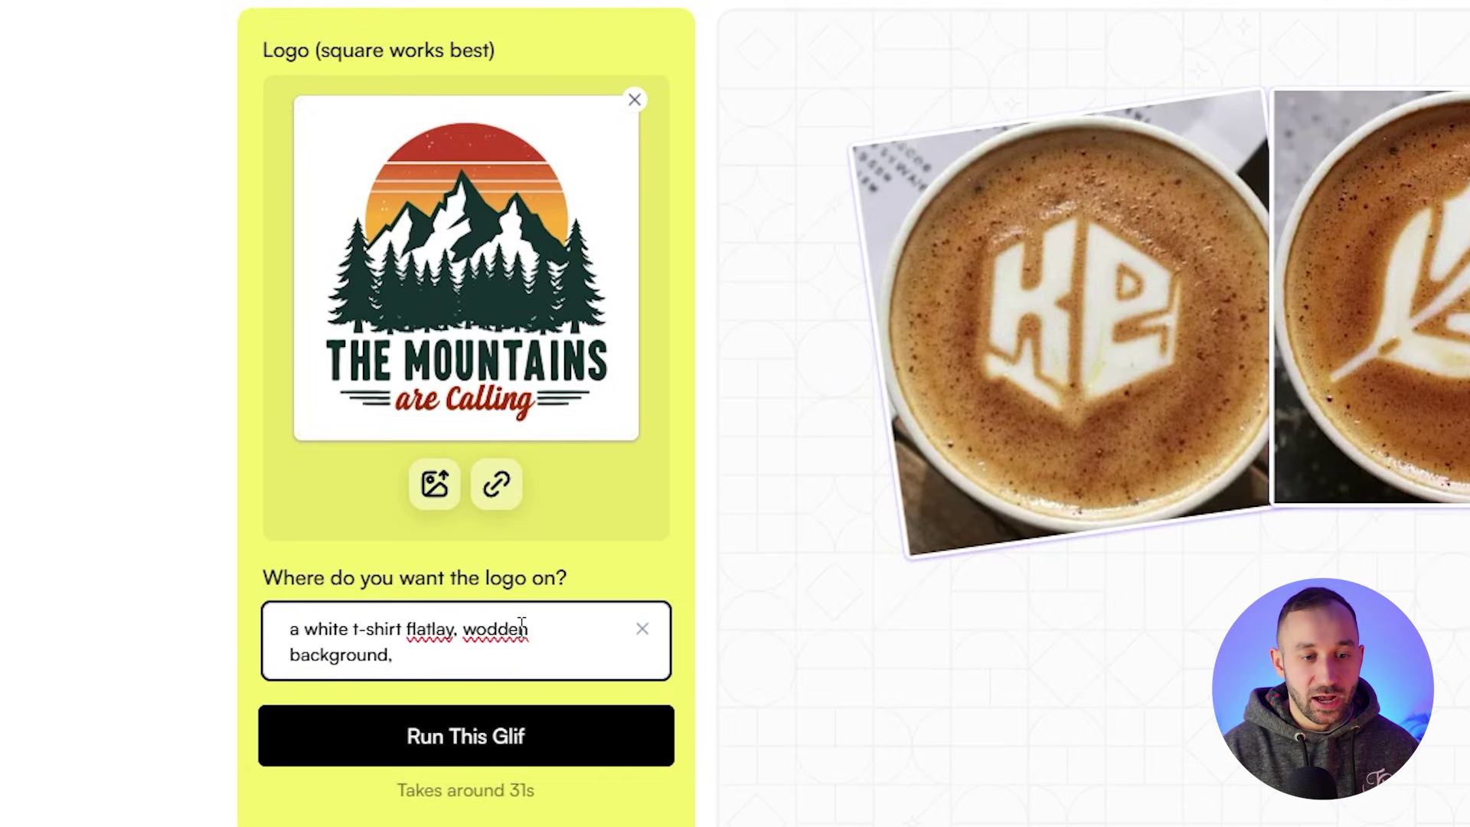
{"action": "type", "text": " there is a map, rucksack"}
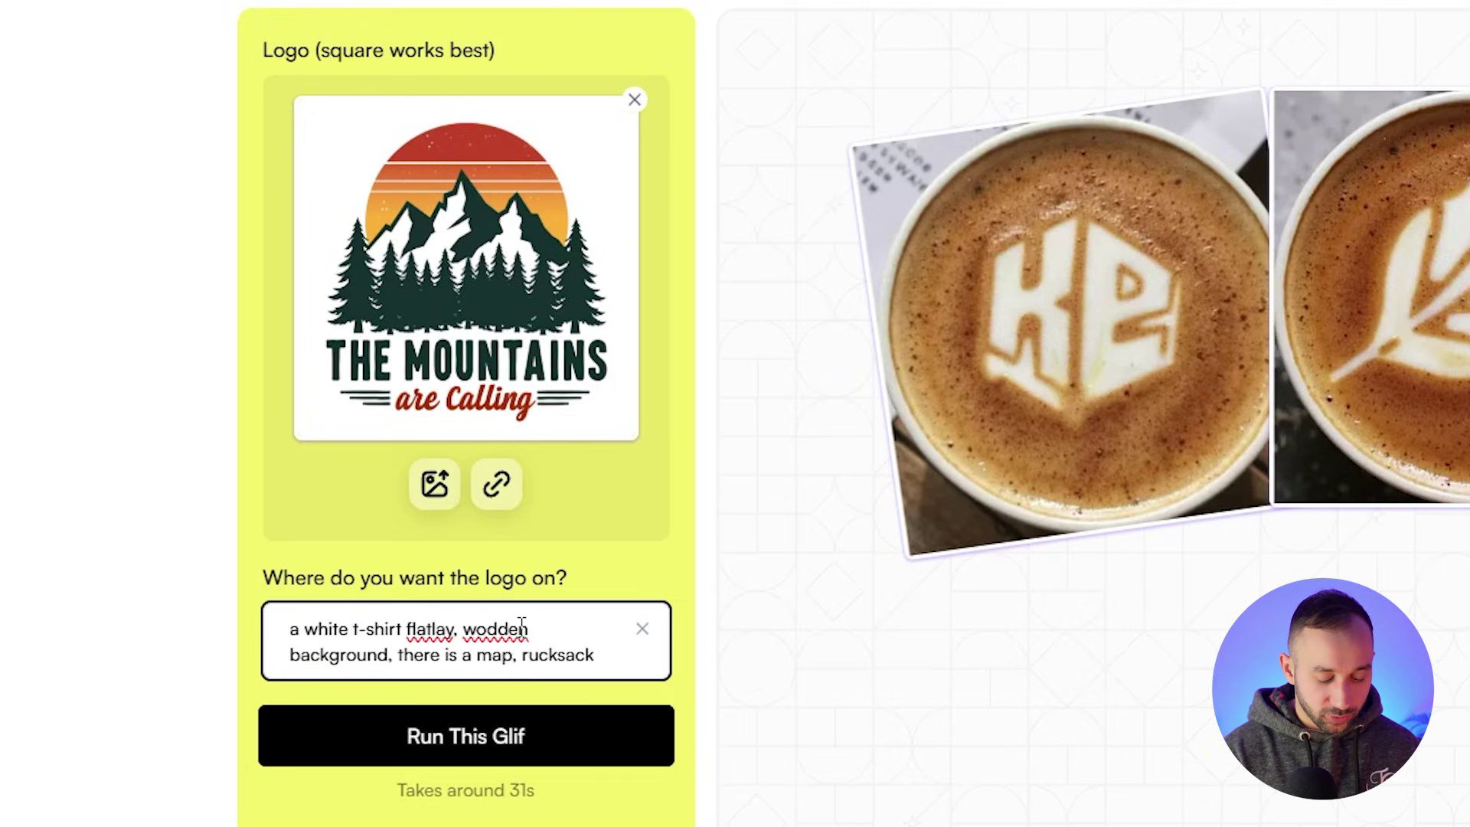
{"action": "type", "text": " and camera laying on the floor"}
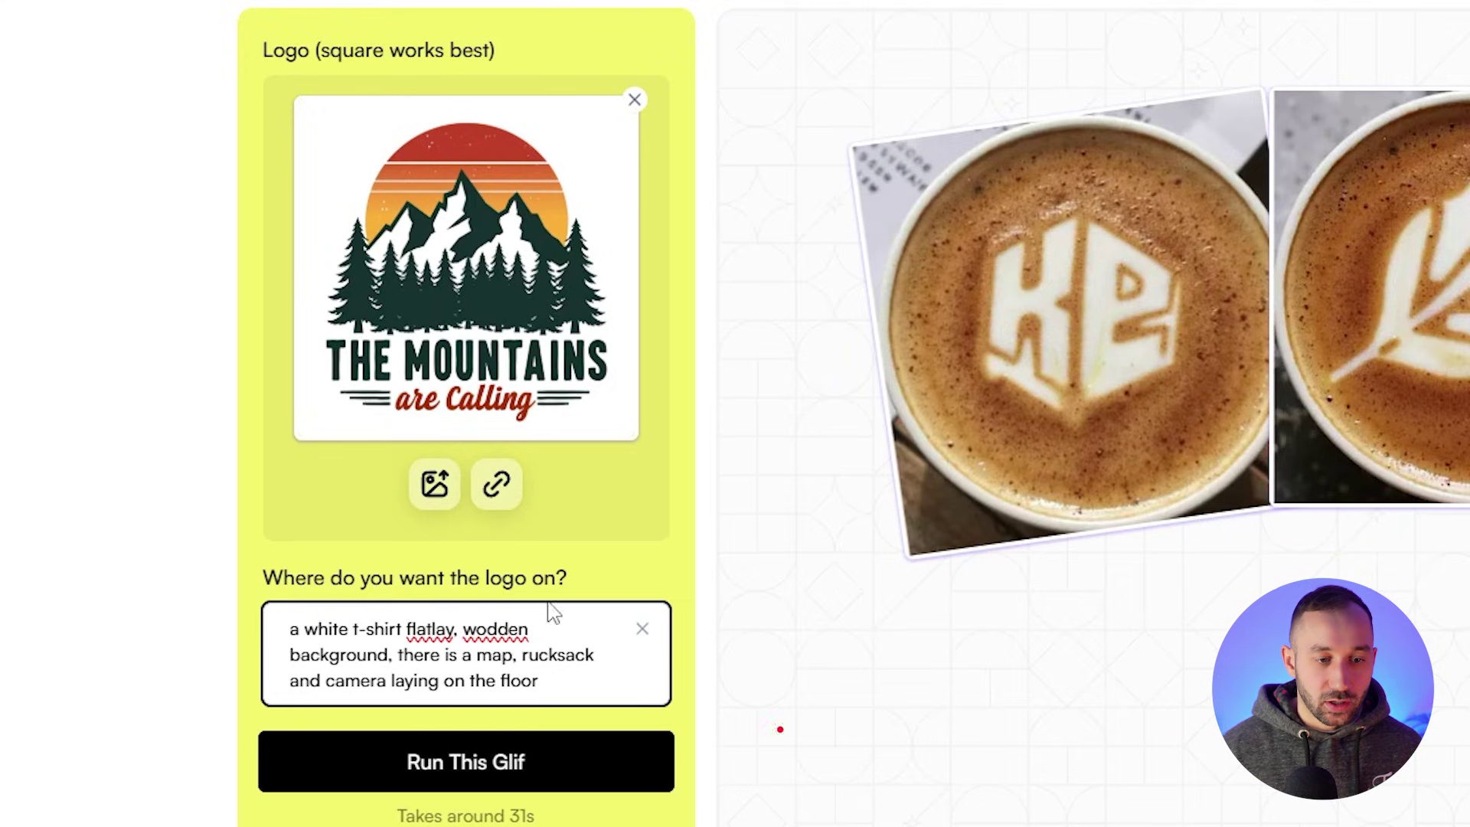
{"action": "left_click", "coordinate": [538, 785]}
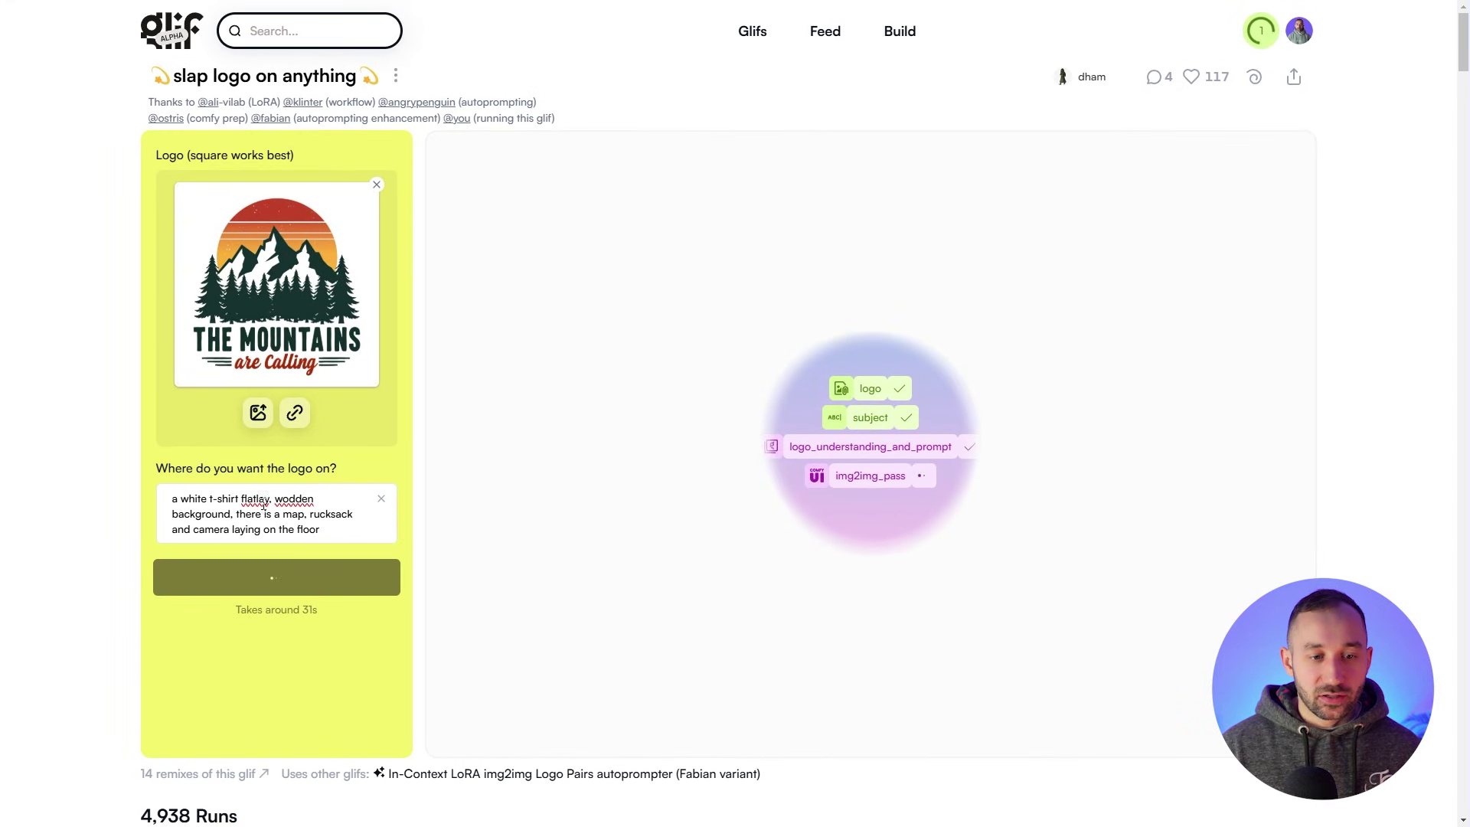
Step: Fix the prompt spelling: 'wodden' to 'wooden' and 'flatlay' to 'flat lay'
{"action": "right_click", "coordinate": [303, 498]}
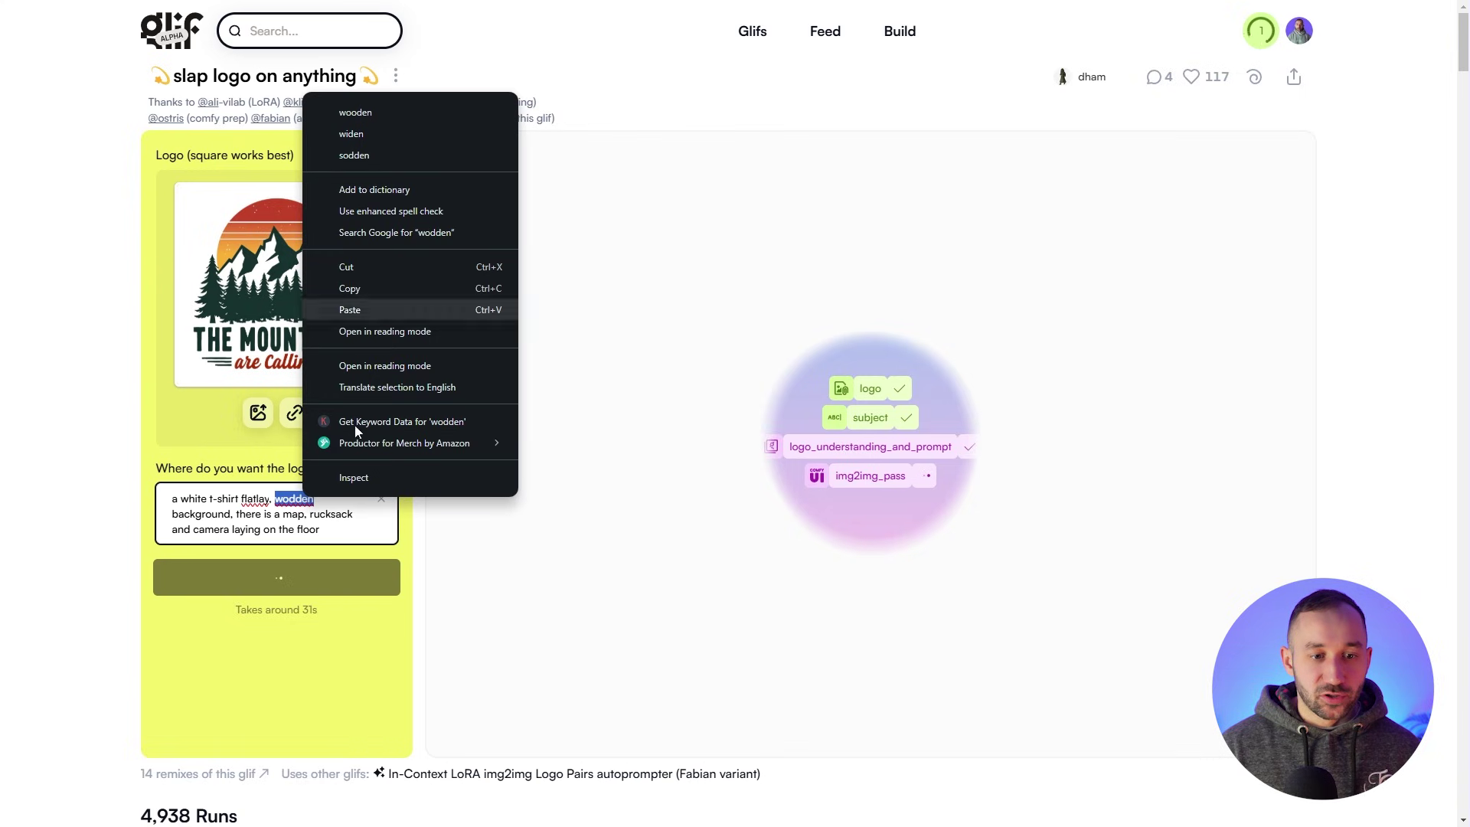
{"action": "left_click", "coordinate": [356, 110]}
{"action": "right_click", "coordinate": [247, 497]}
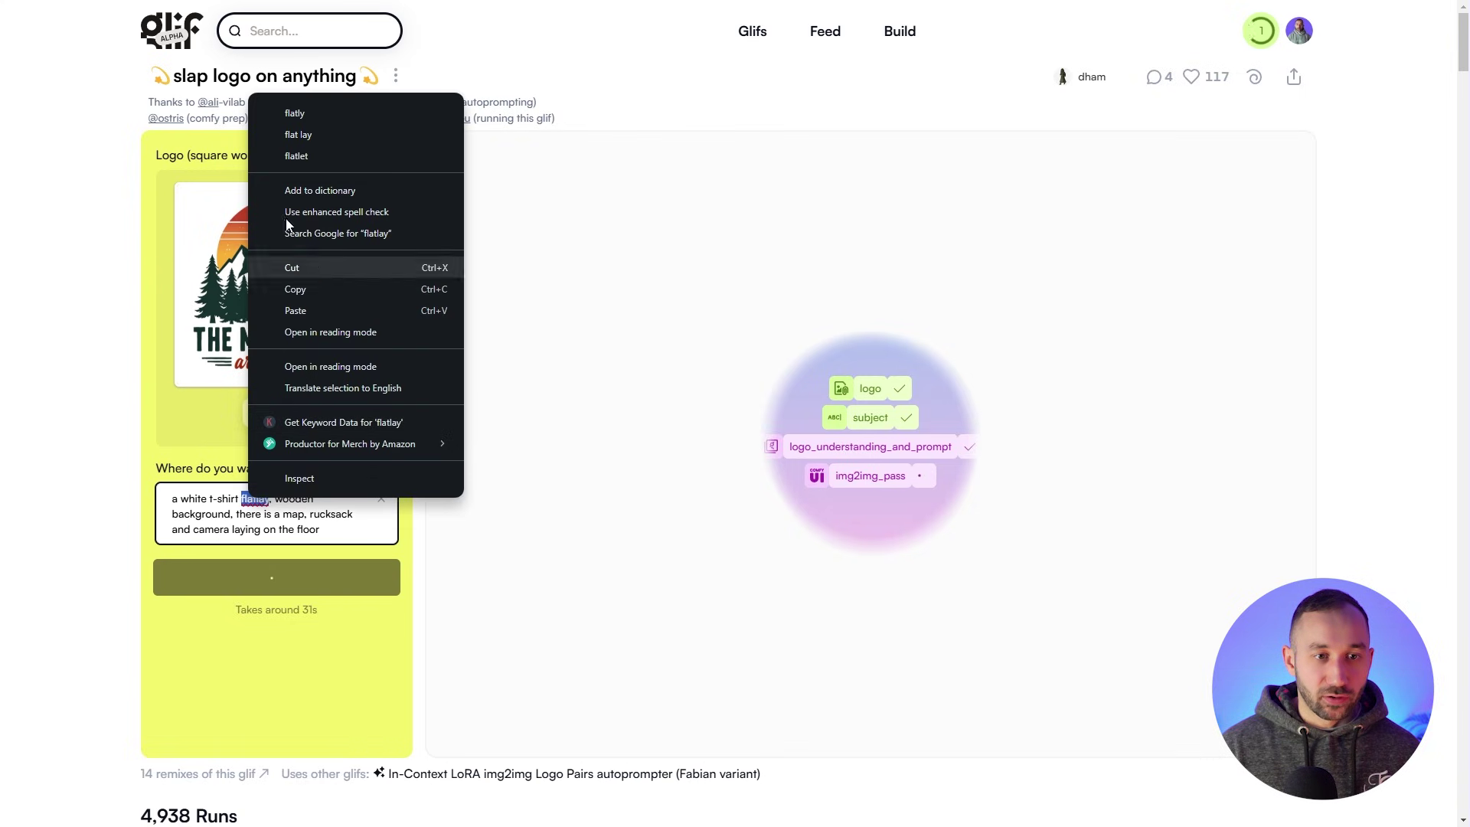
{"action": "left_click", "coordinate": [333, 136]}
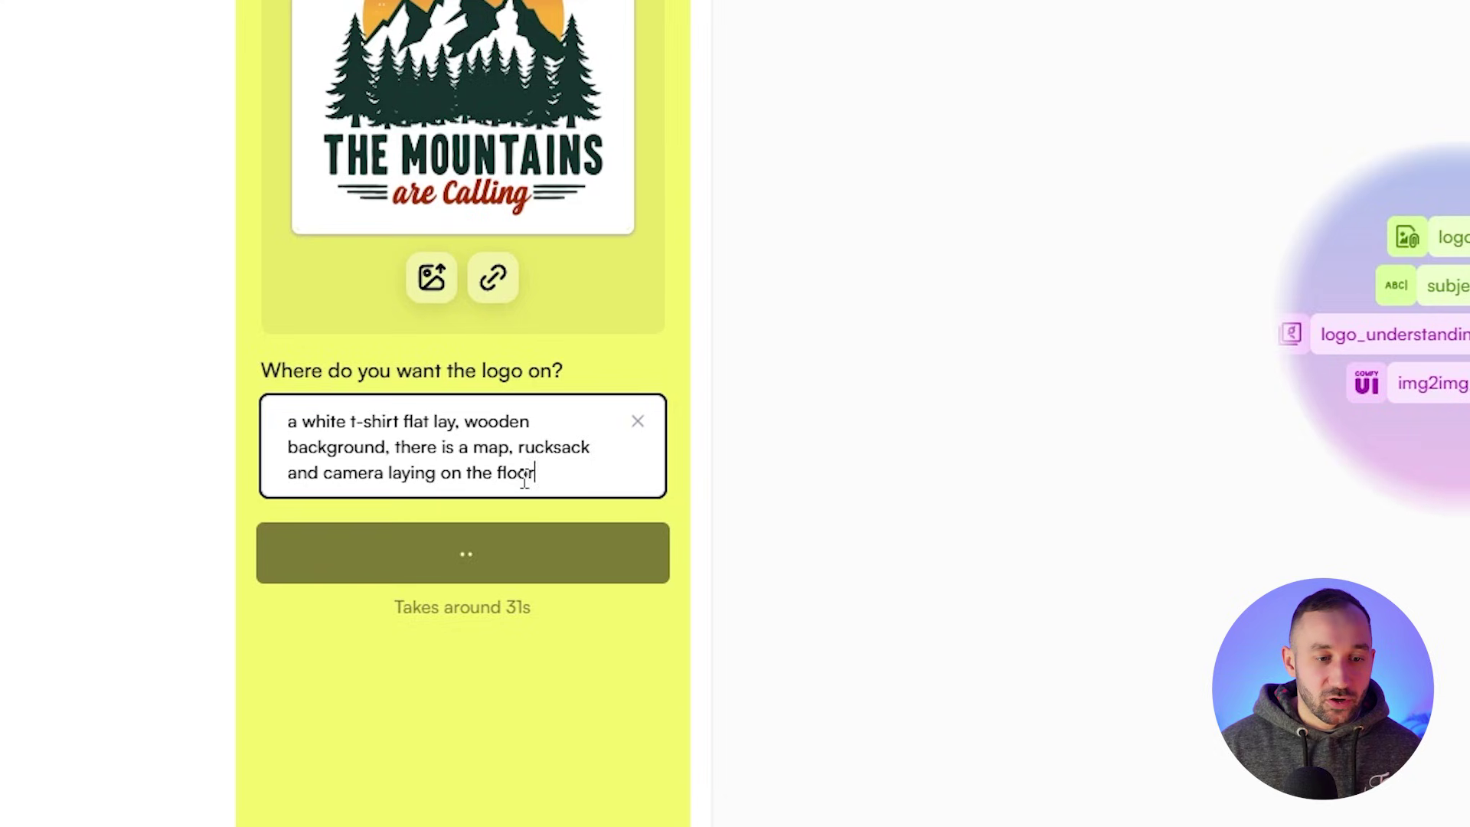
Step: Delete the map, rucksack and camera details after 'wooden background' from the prompt
{"action": "left_click_drag", "start_coordinate": [521, 475], "coordinate": [387, 447]}
{"action": "key", "text": "Delete"}
{"action": "key", "text": "Delete"}
{"action": "key", "text": "Delete"}
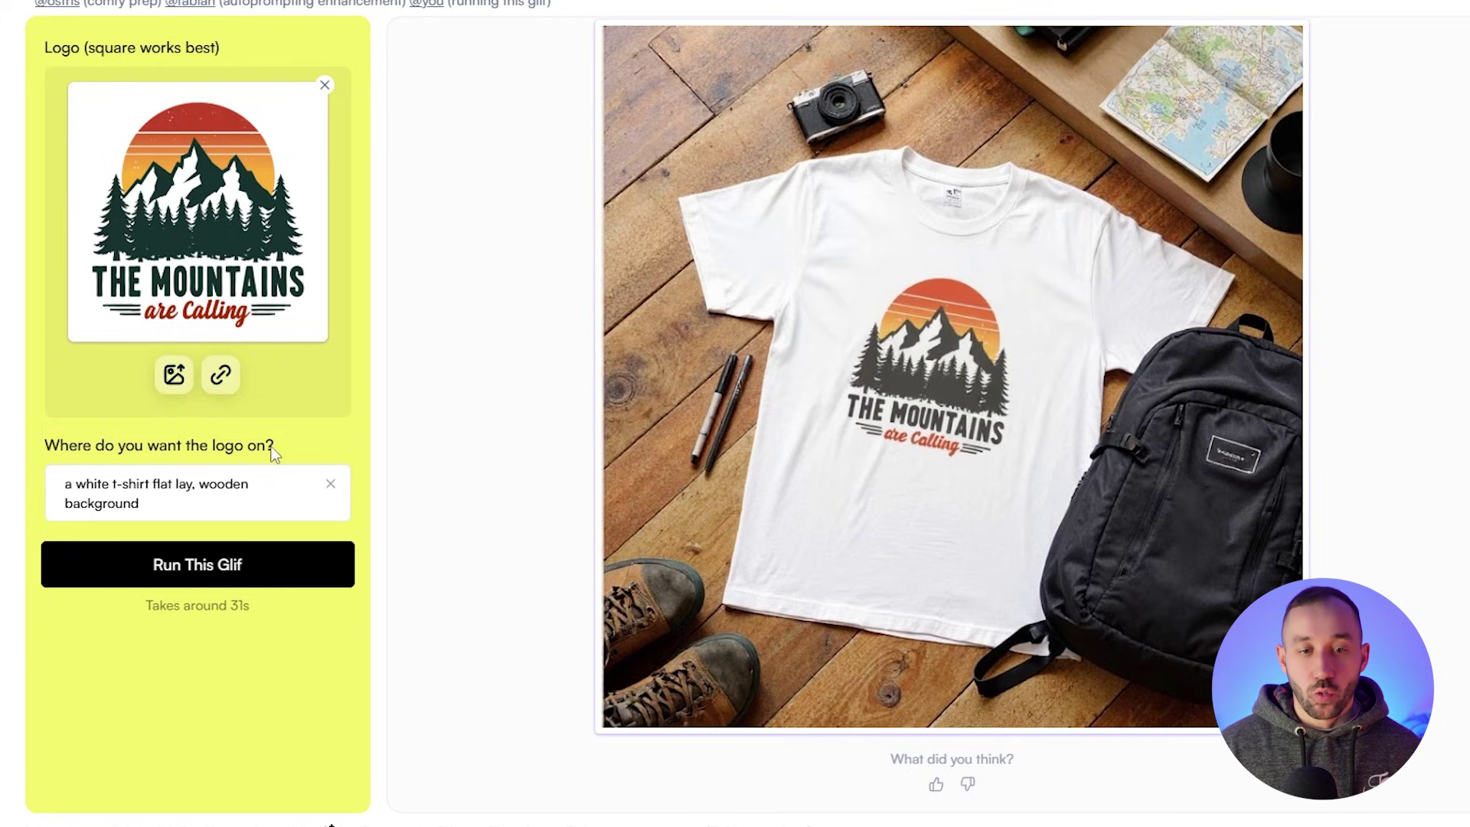
Step: Restore the map, rucksack and camera text, insert 'closeup,' after 'flat lay', and rerun the glif
{"action": "left_click", "coordinate": [172, 504]}
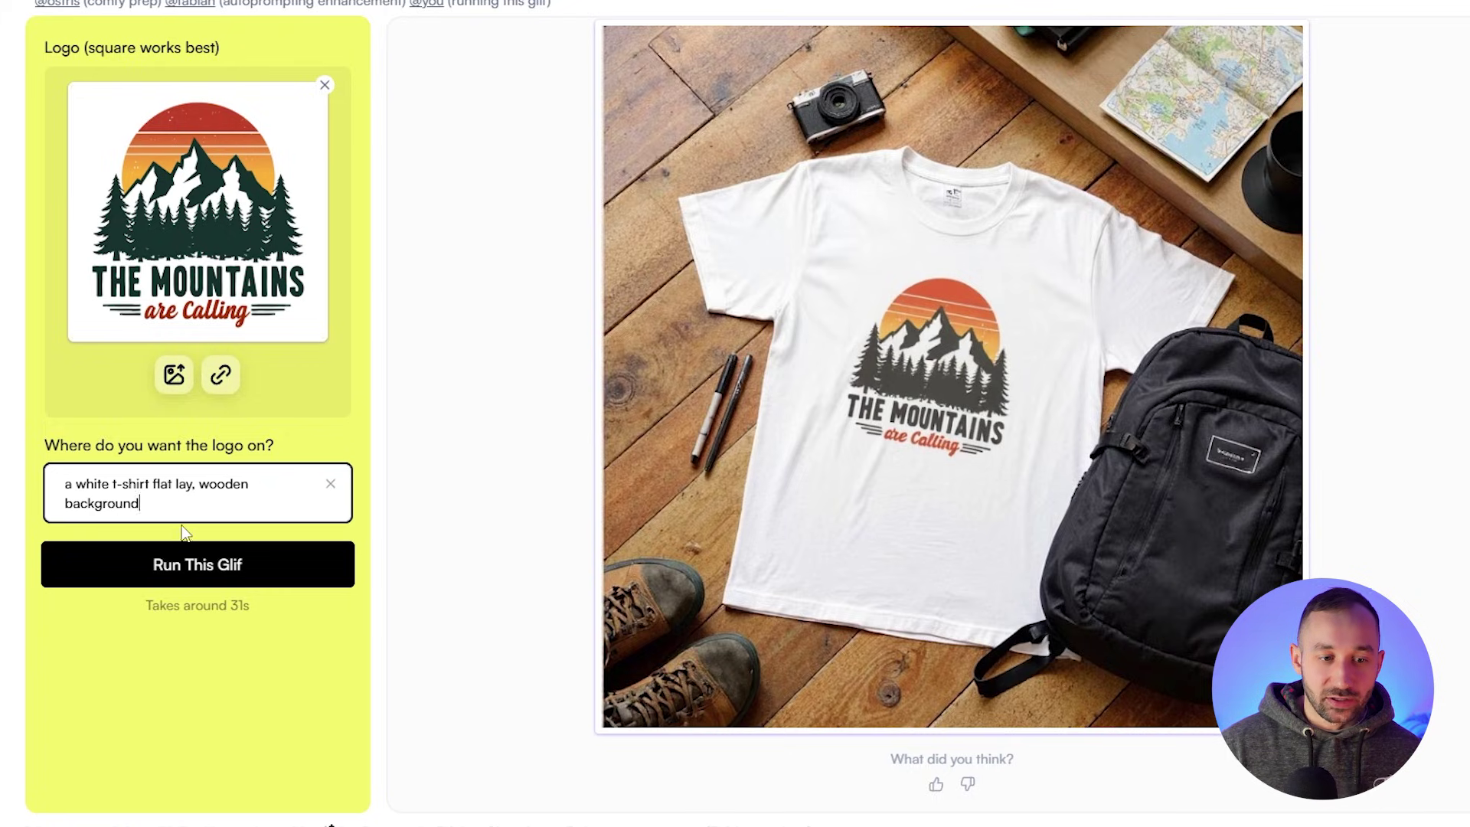
{"action": "type", "text": ", there is a map, rucksack and camera laying on the floor"}
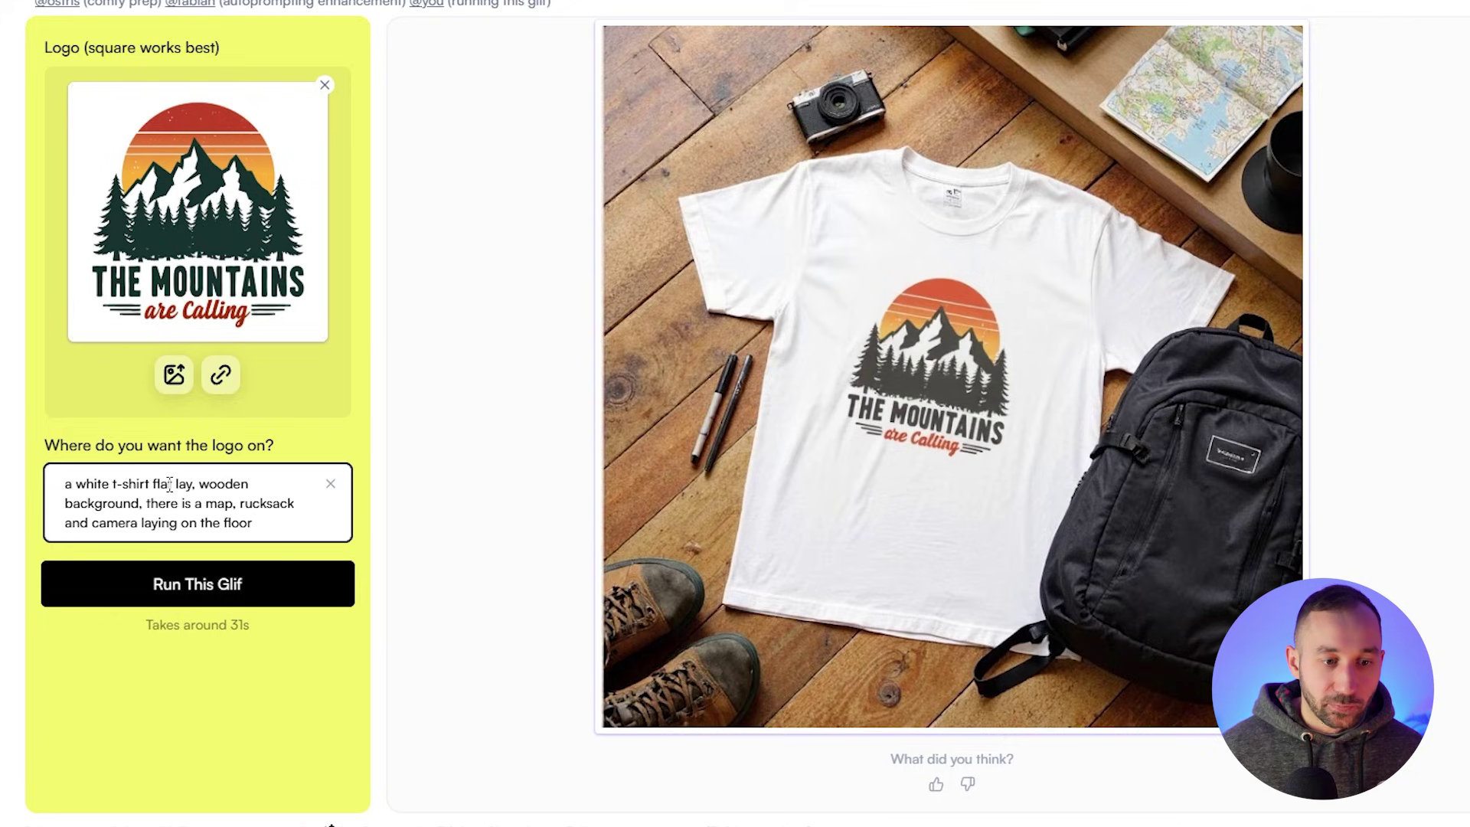
{"action": "left_click", "coordinate": [193, 484]}
{"action": "type", "text": "closeup,"}
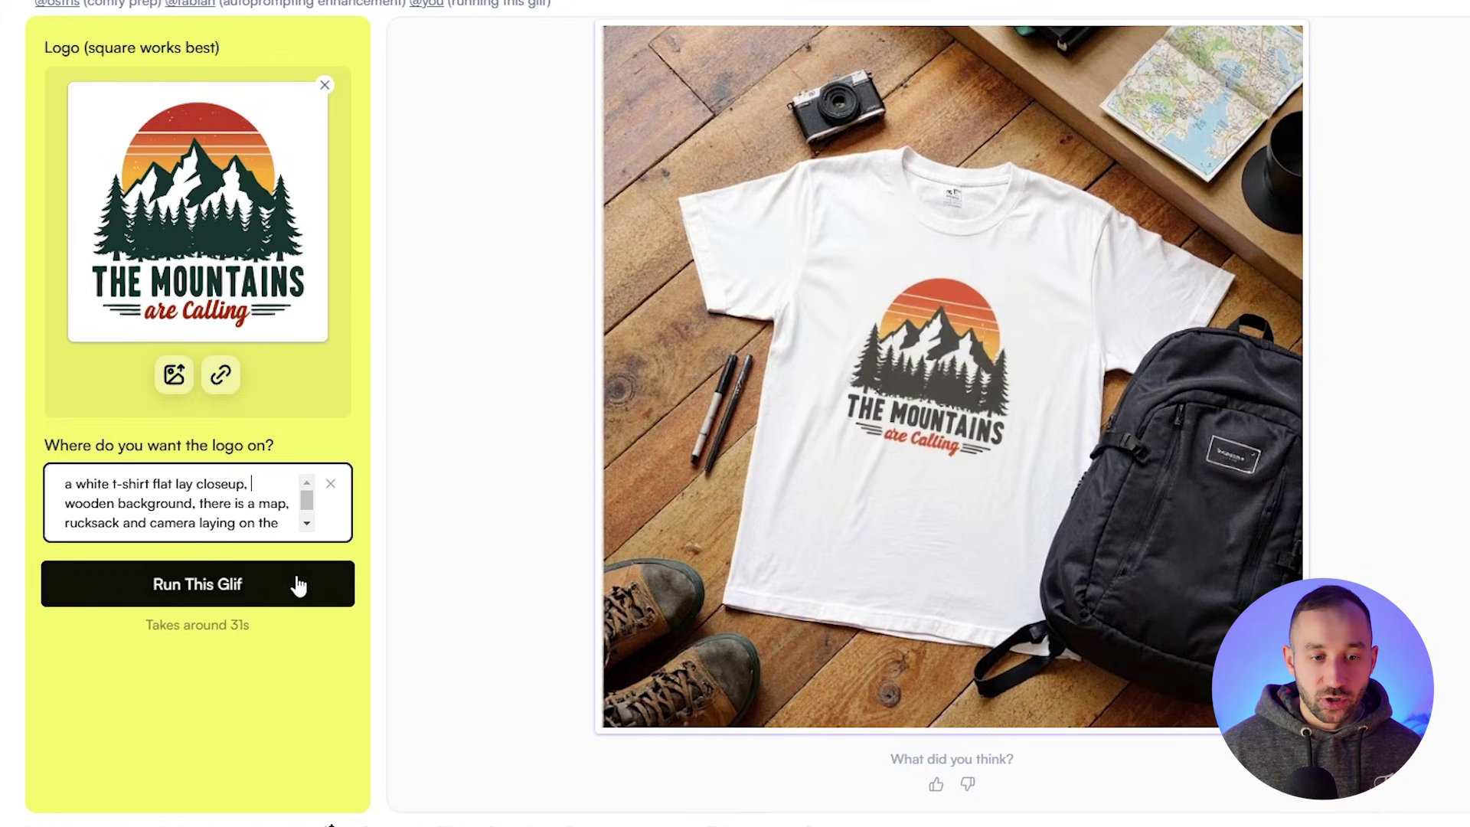
{"action": "scroll", "coordinate": [237, 577], "scroll_direction": "down", "scroll_amount": 1}
{"action": "left_click", "coordinate": [216, 505]}
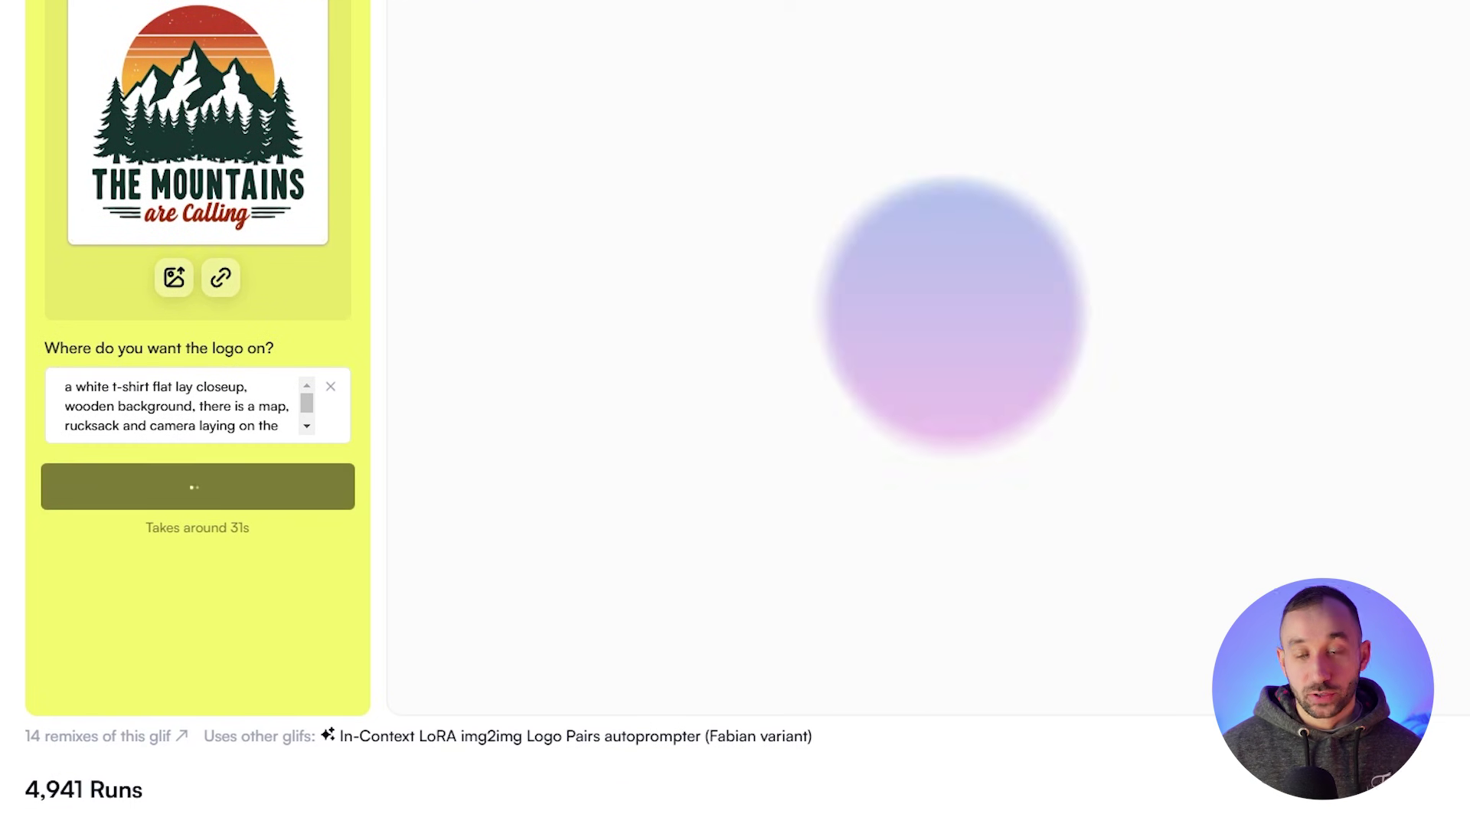
Step: Scroll through the Runs gallery while the flat-lay closeup mockup generates, then return to the top
{"action": "scroll", "coordinate": [184, 512], "scroll_direction": "down", "scroll_amount": 1}
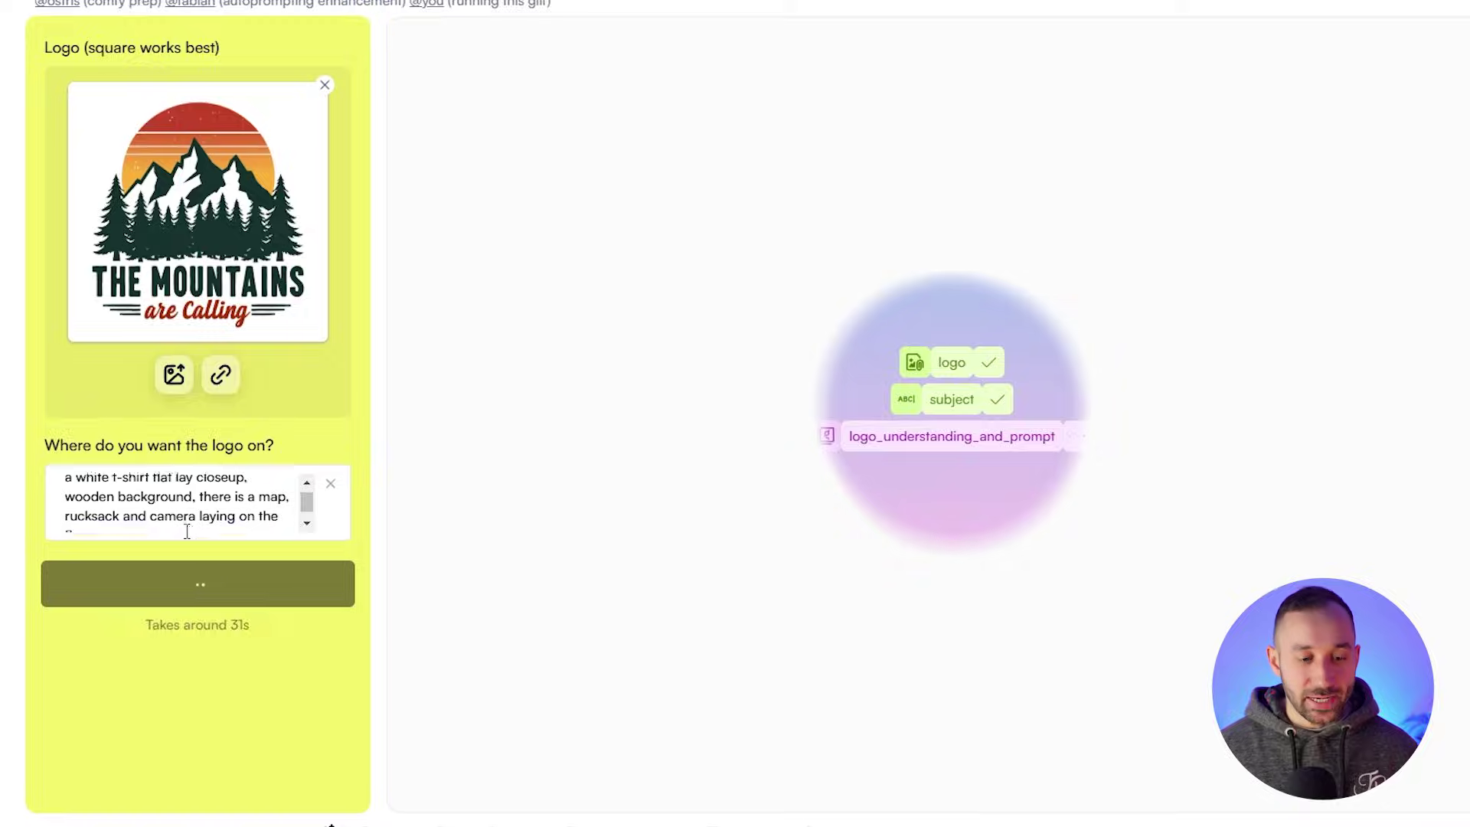
{"action": "scroll", "coordinate": [471, 648], "scroll_direction": "down", "scroll_amount": 7}
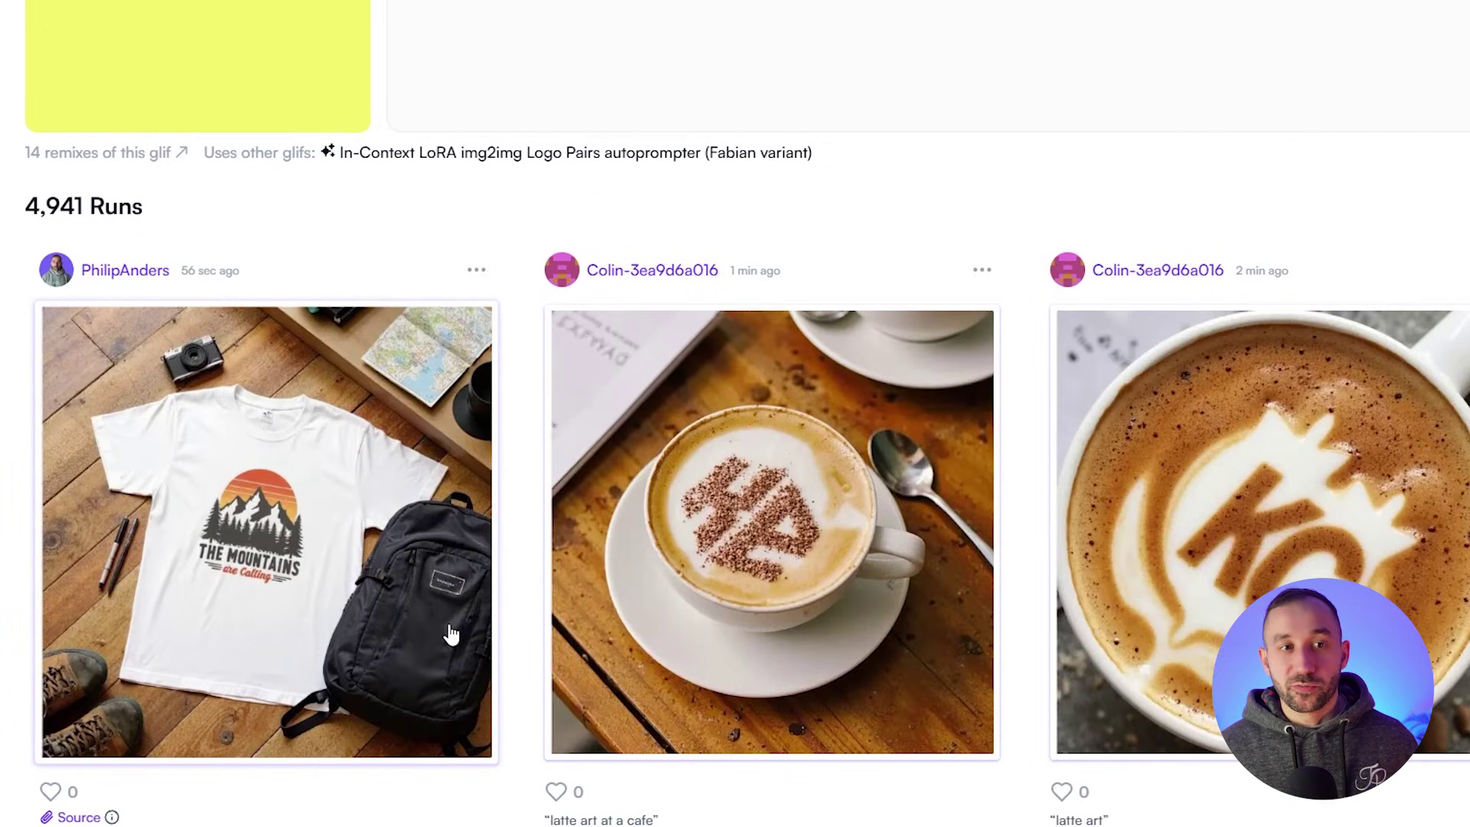
{"action": "scroll", "coordinate": [447, 635], "scroll_direction": "up", "scroll_amount": 2}
{"action": "scroll", "coordinate": [33, 499], "scroll_direction": "down", "scroll_amount": 15}
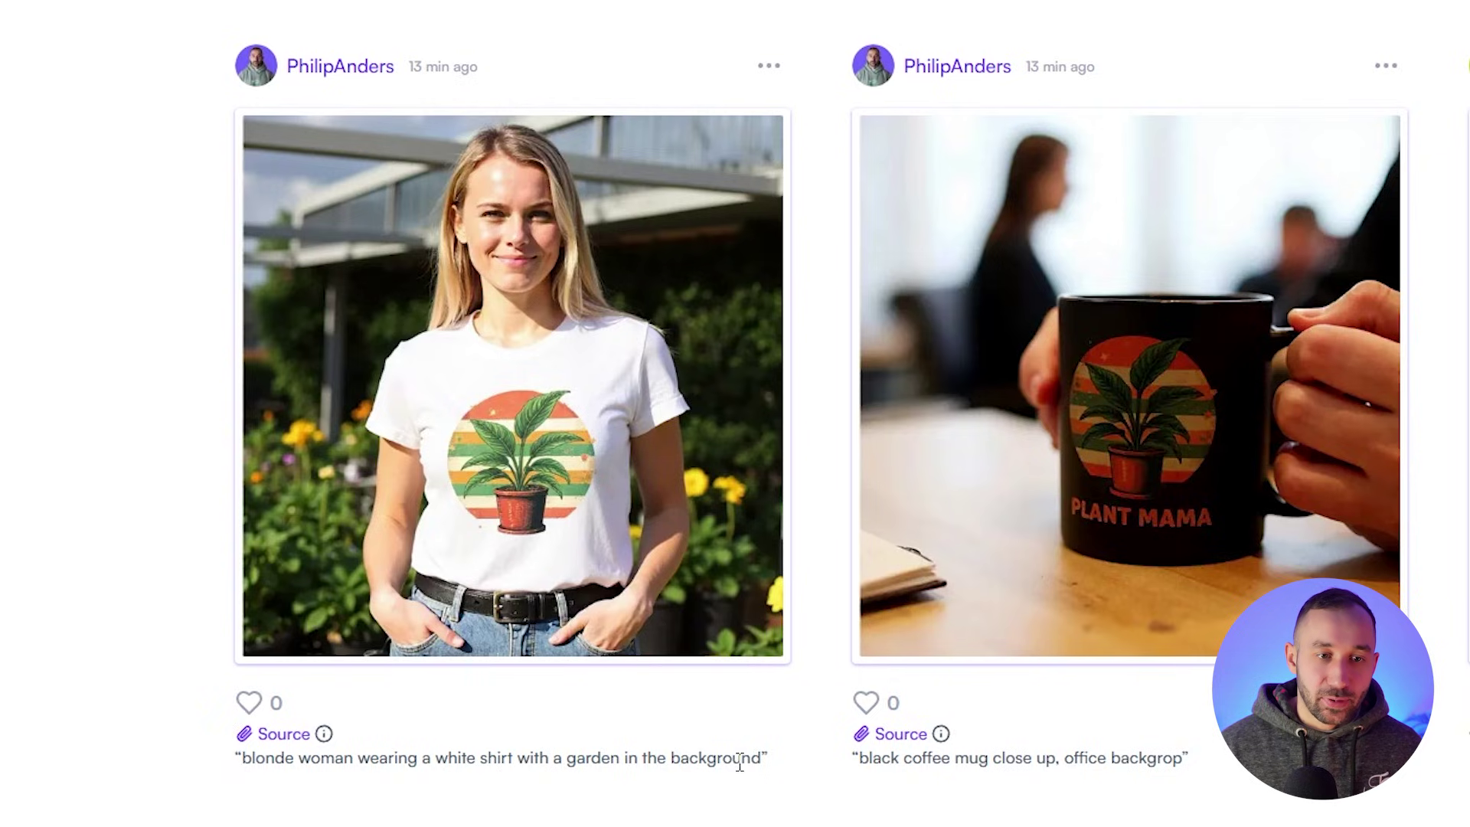
{"action": "scroll", "coordinate": [739, 763], "scroll_direction": "up", "scroll_amount": 1}
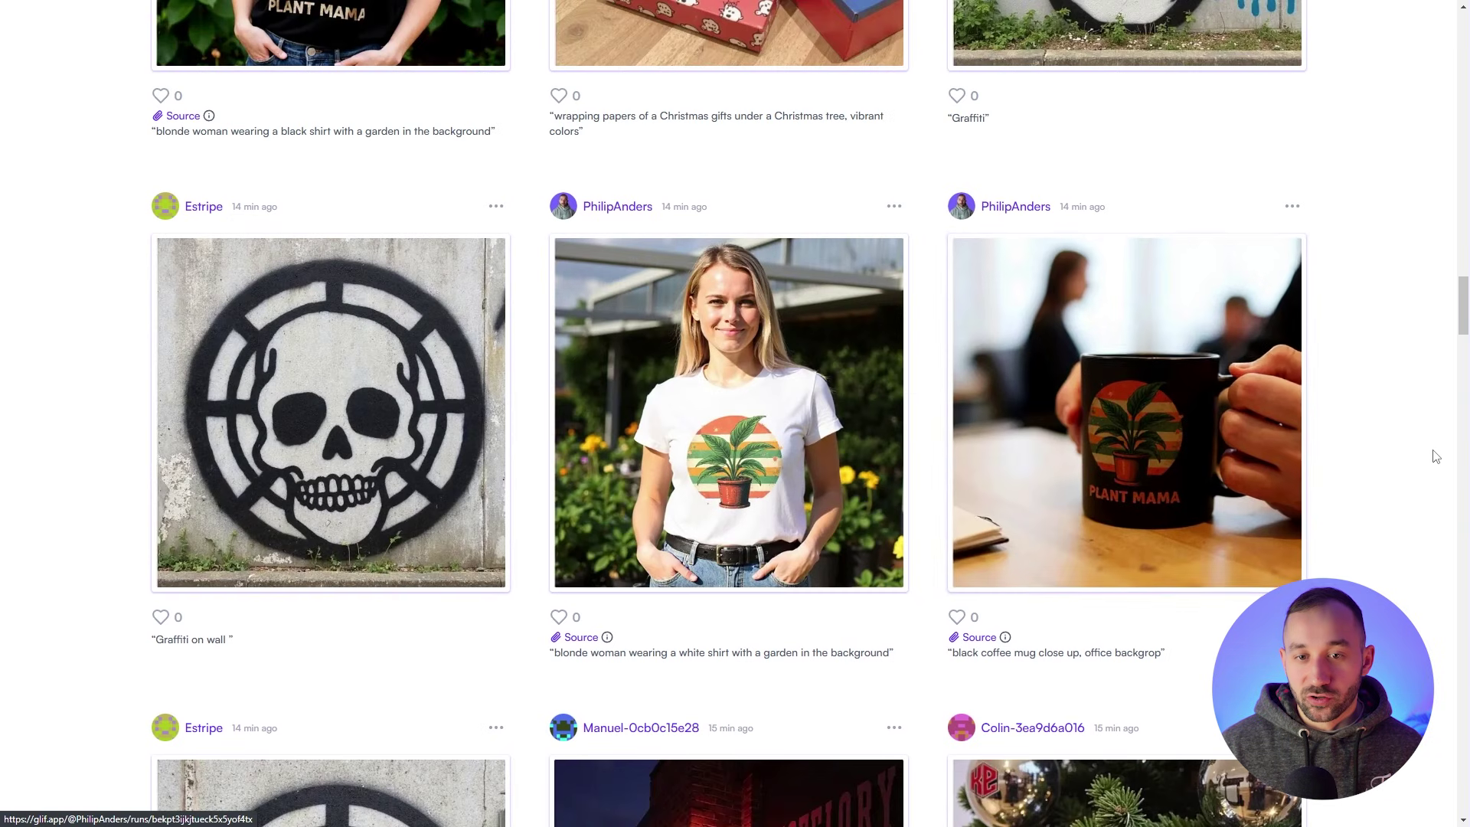
{"action": "scroll", "coordinate": [1437, 455], "scroll_direction": "down", "scroll_amount": 15}
{"action": "left_click_drag", "start_coordinate": [1465, 385], "coordinate": [1466, 211]}
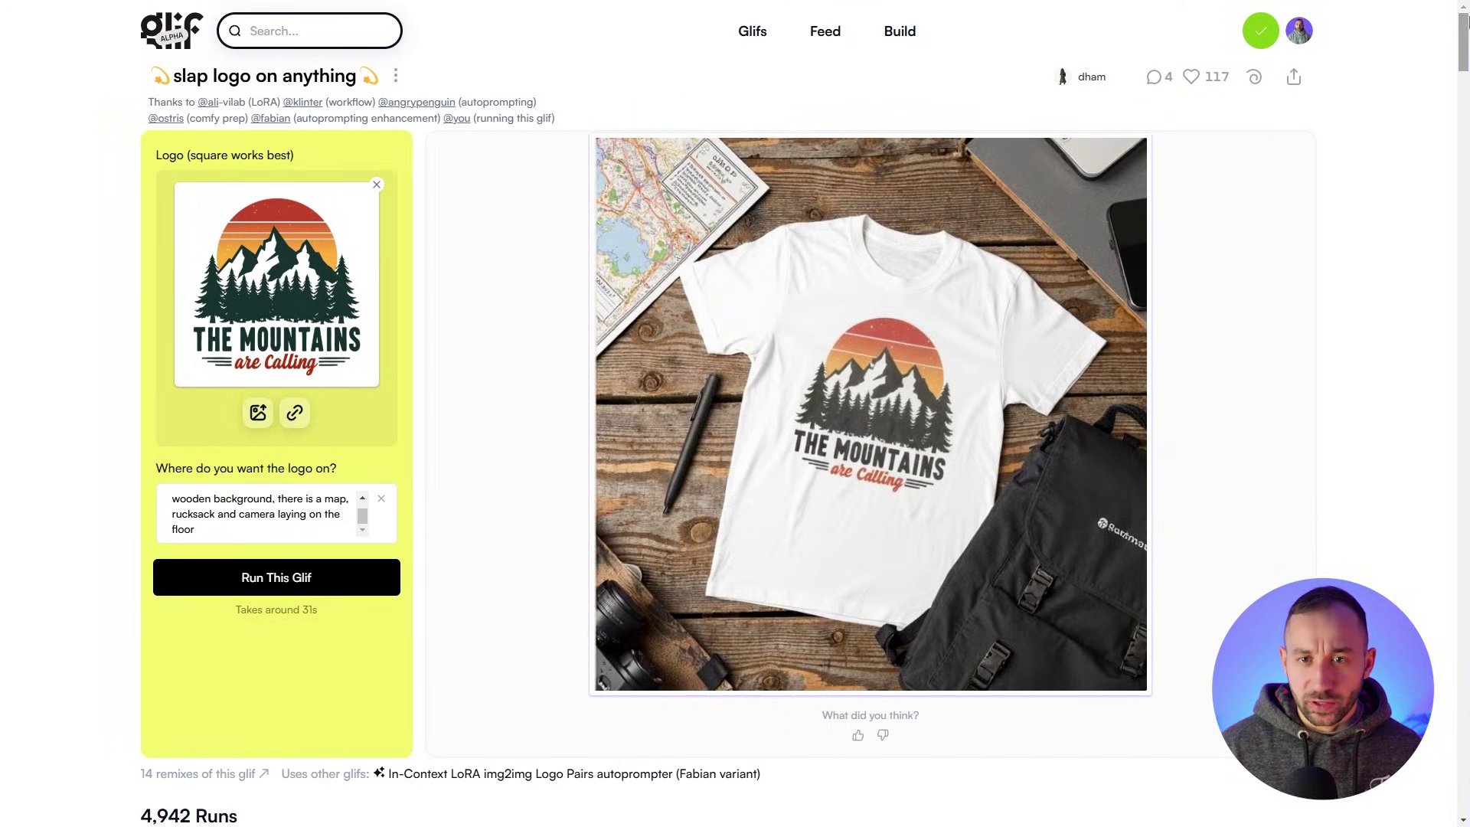
{"action": "scroll", "coordinate": [894, 445], "scroll_direction": "down", "scroll_amount": 6}
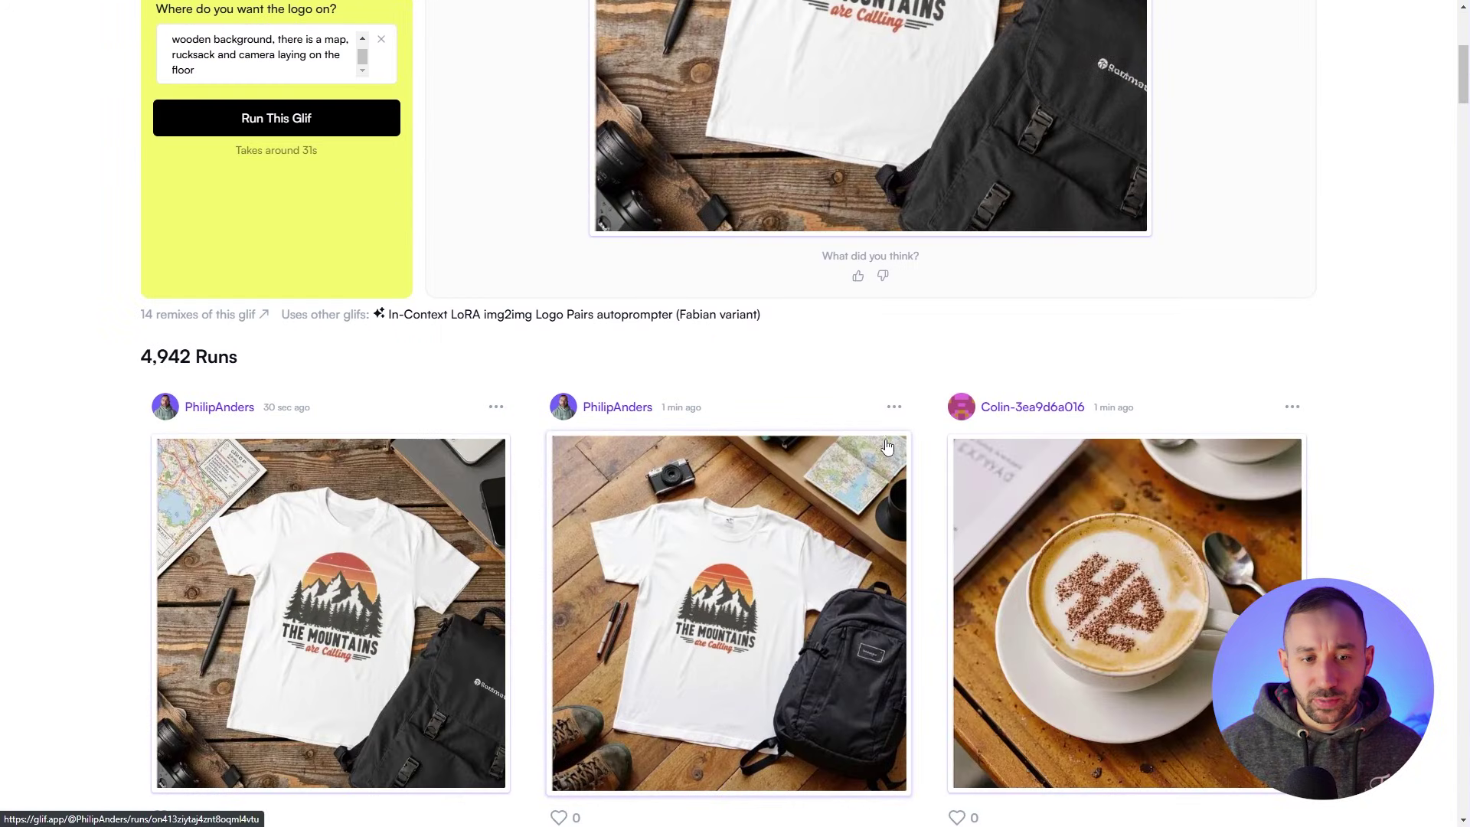
{"action": "scroll", "coordinate": [852, 471], "scroll_direction": "up", "scroll_amount": 6}
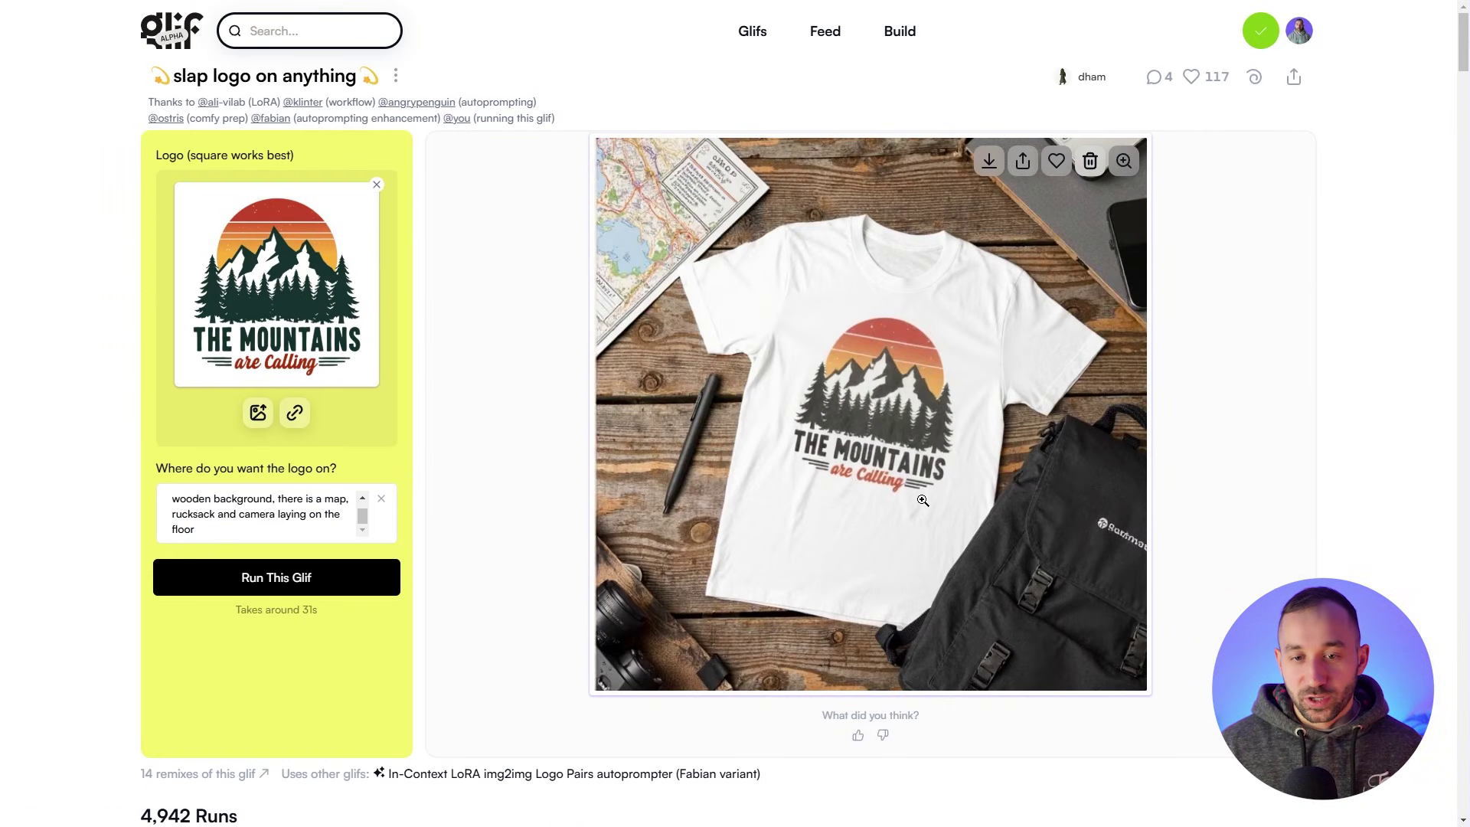
{"action": "scroll", "coordinate": [908, 516], "scroll_direction": "down", "scroll_amount": 6}
{"action": "scroll", "coordinate": [915, 536], "scroll_direction": "up", "scroll_amount": 6}
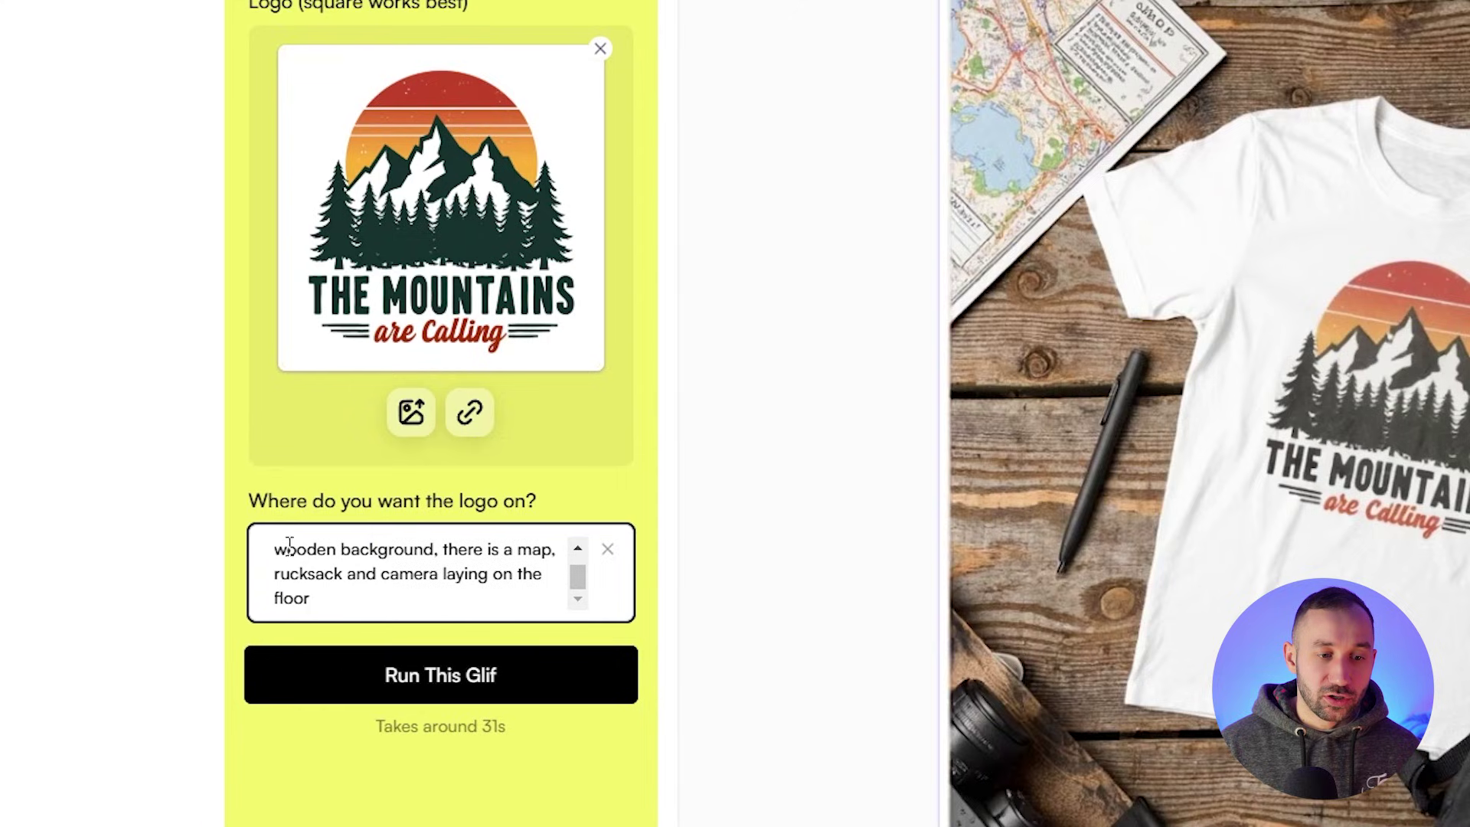
Step: Set the prompt to 'man wearing a white shirt with a mountain range in the background' and run it
{"action": "scroll", "coordinate": [291, 549], "scroll_direction": "up", "scroll_amount": 1}
{"action": "key", "text": "ctrl+a"}
{"action": "type", "text": "man "}
{"action": "type", "text": "wearing a white shirt with a moun"}
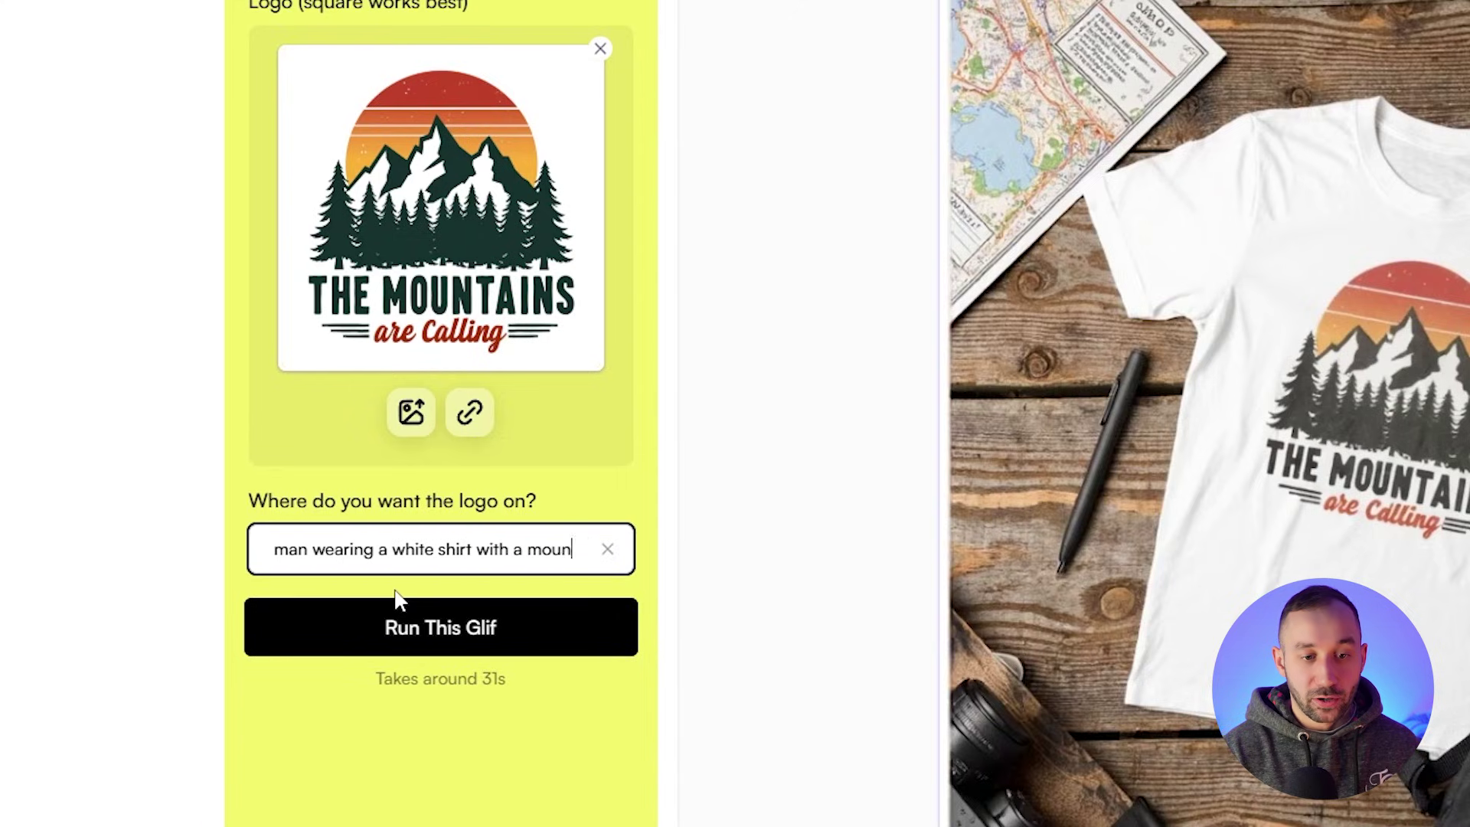
{"action": "type", "text": "tain range in the background"}
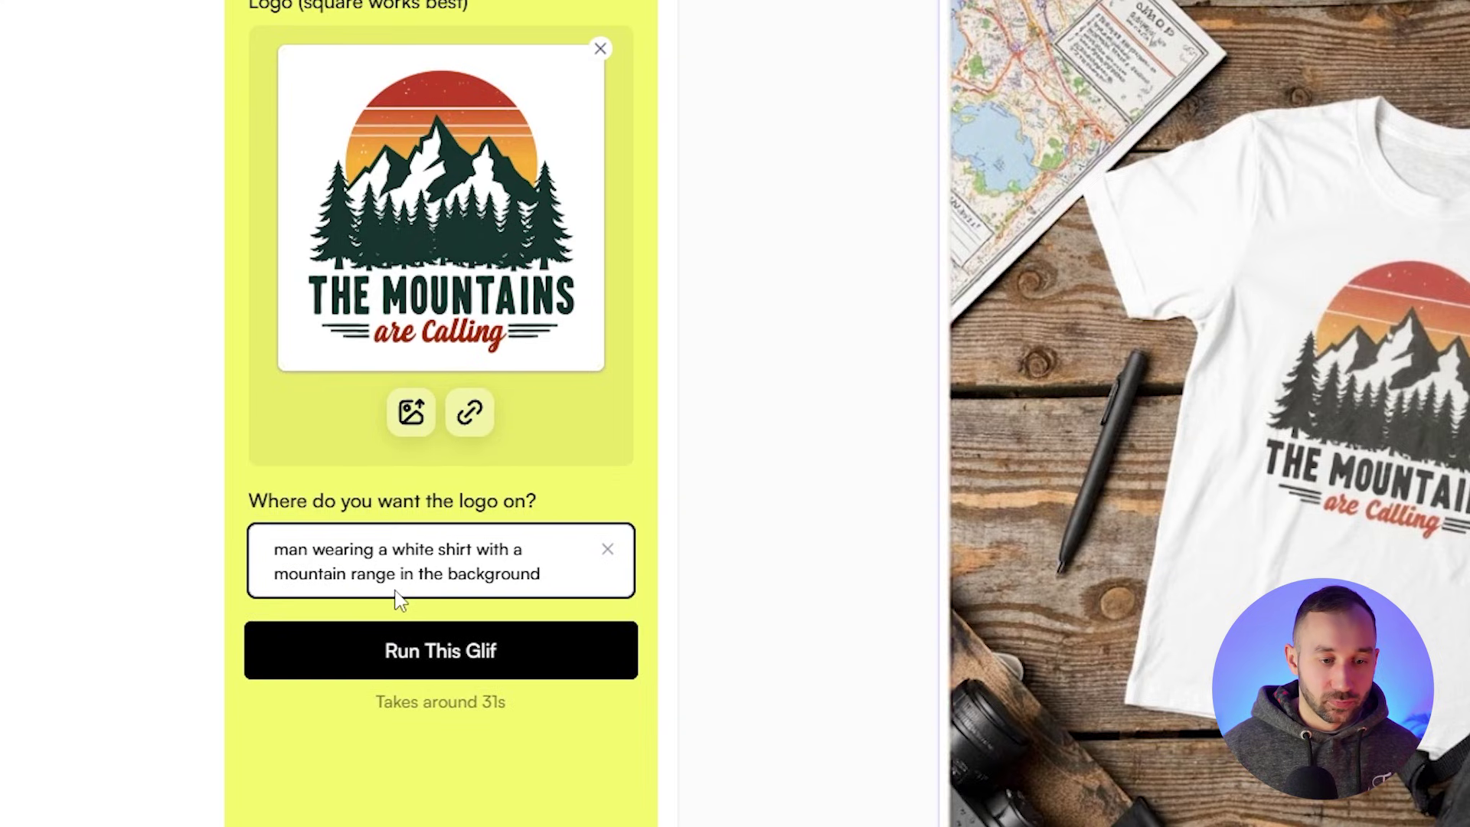
{"action": "left_click", "coordinate": [548, 670]}
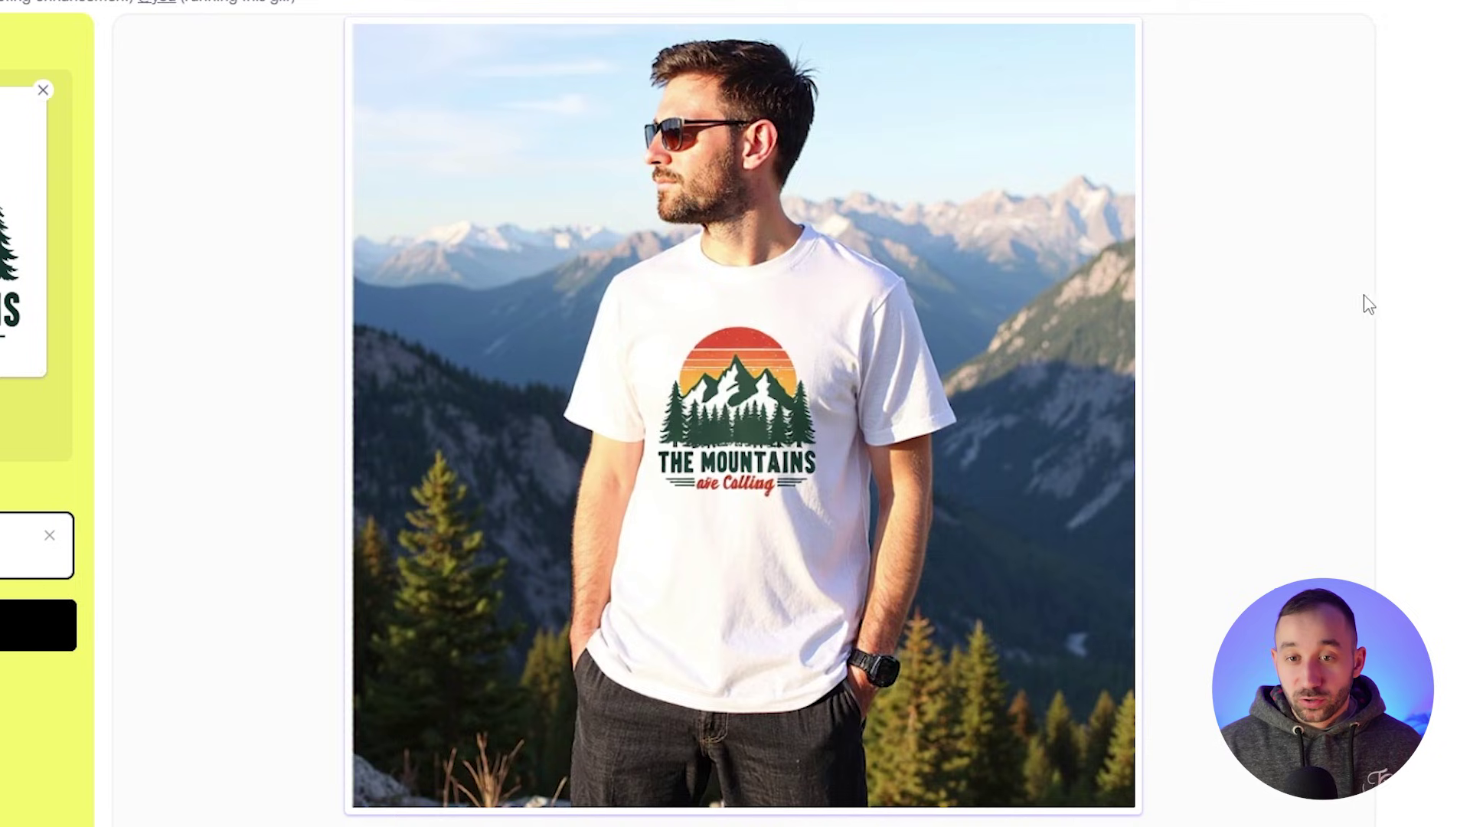
Step: Prepend 'closeup of a' to the prompt and run the closeup variant
{"action": "mouse_move", "coordinate": [673, 285]}
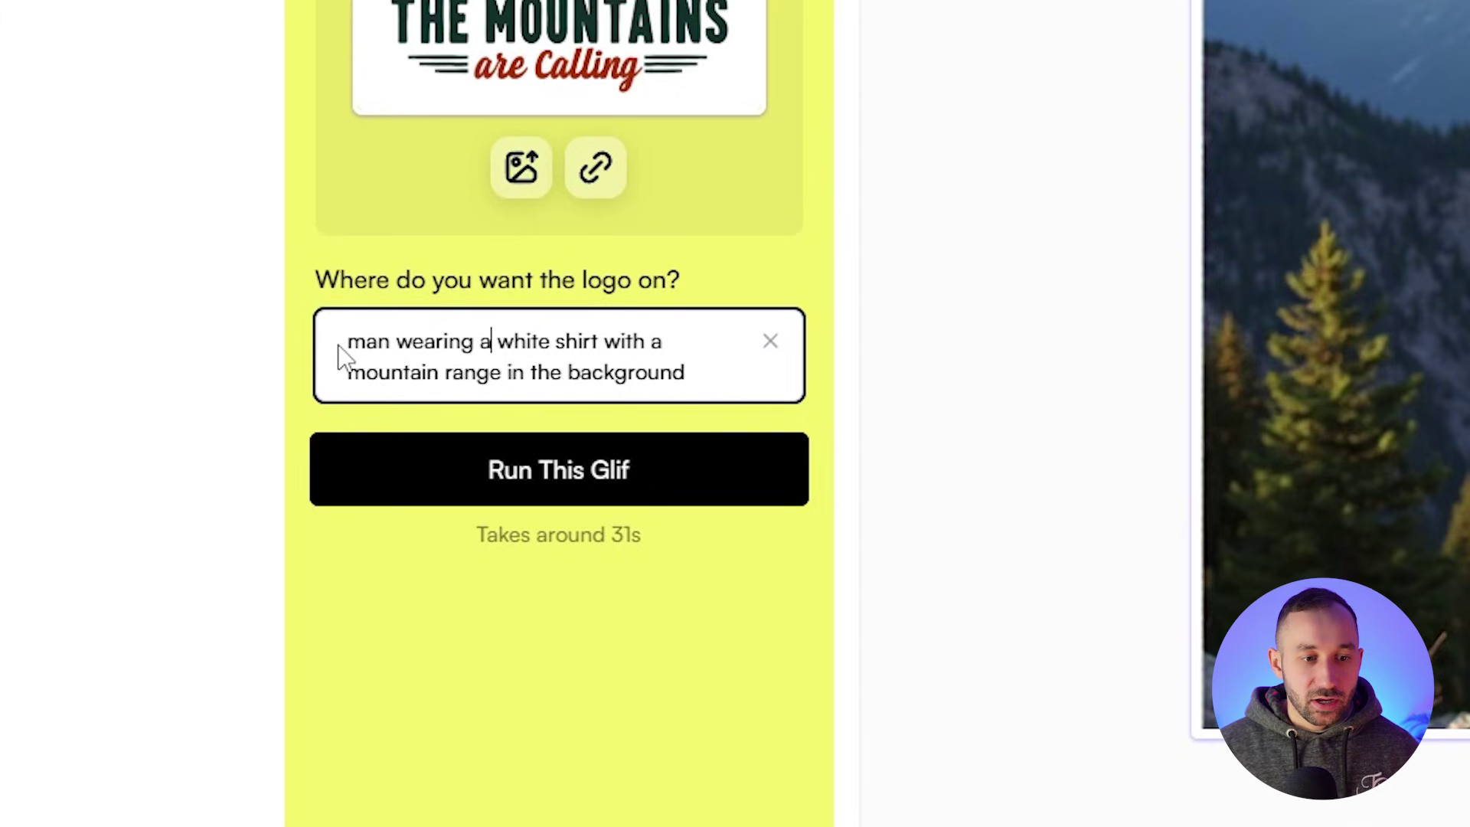
{"action": "type", "text": "closeup of a"}
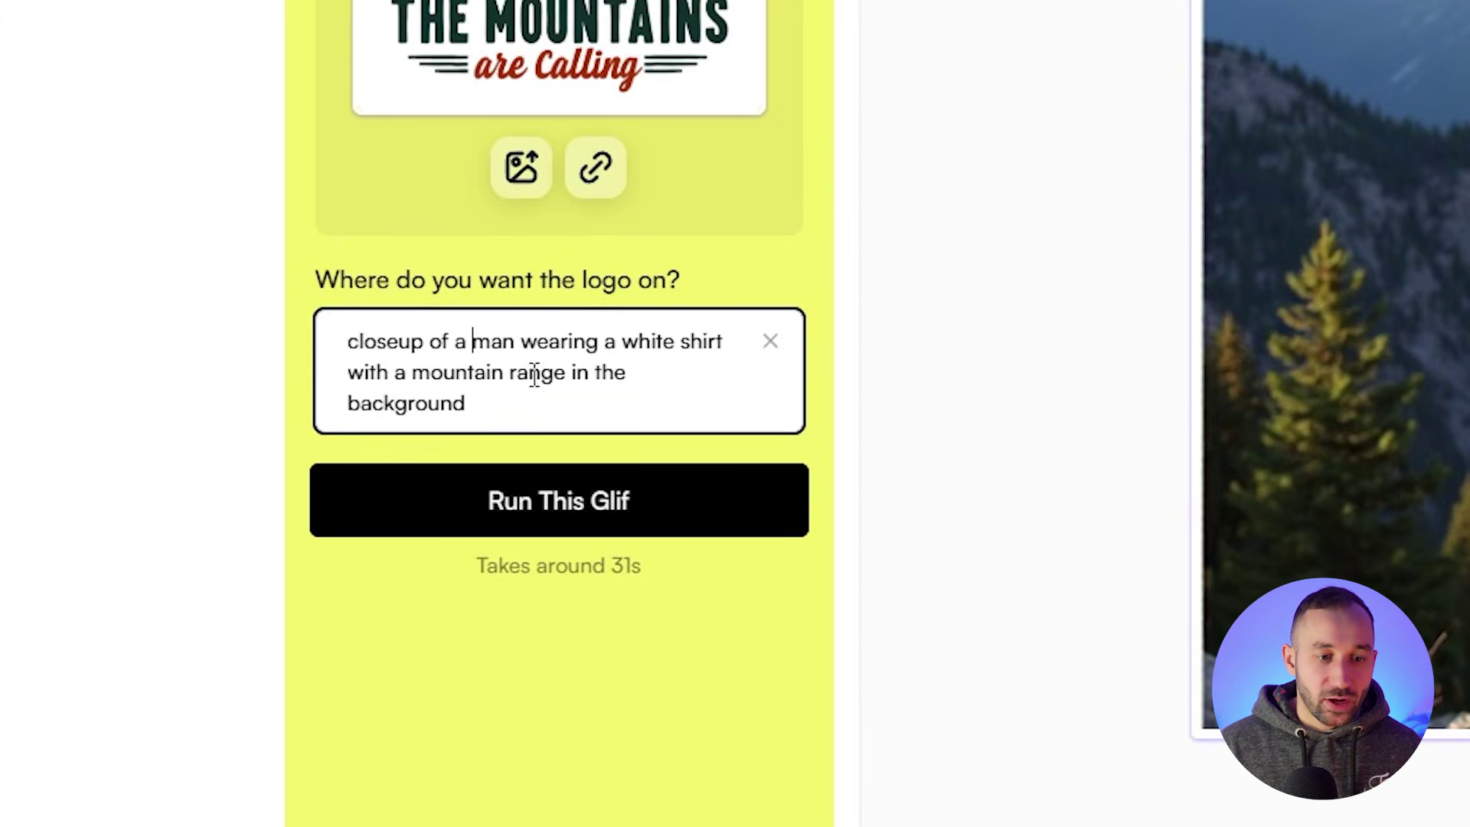
{"action": "left_click", "coordinate": [590, 544]}
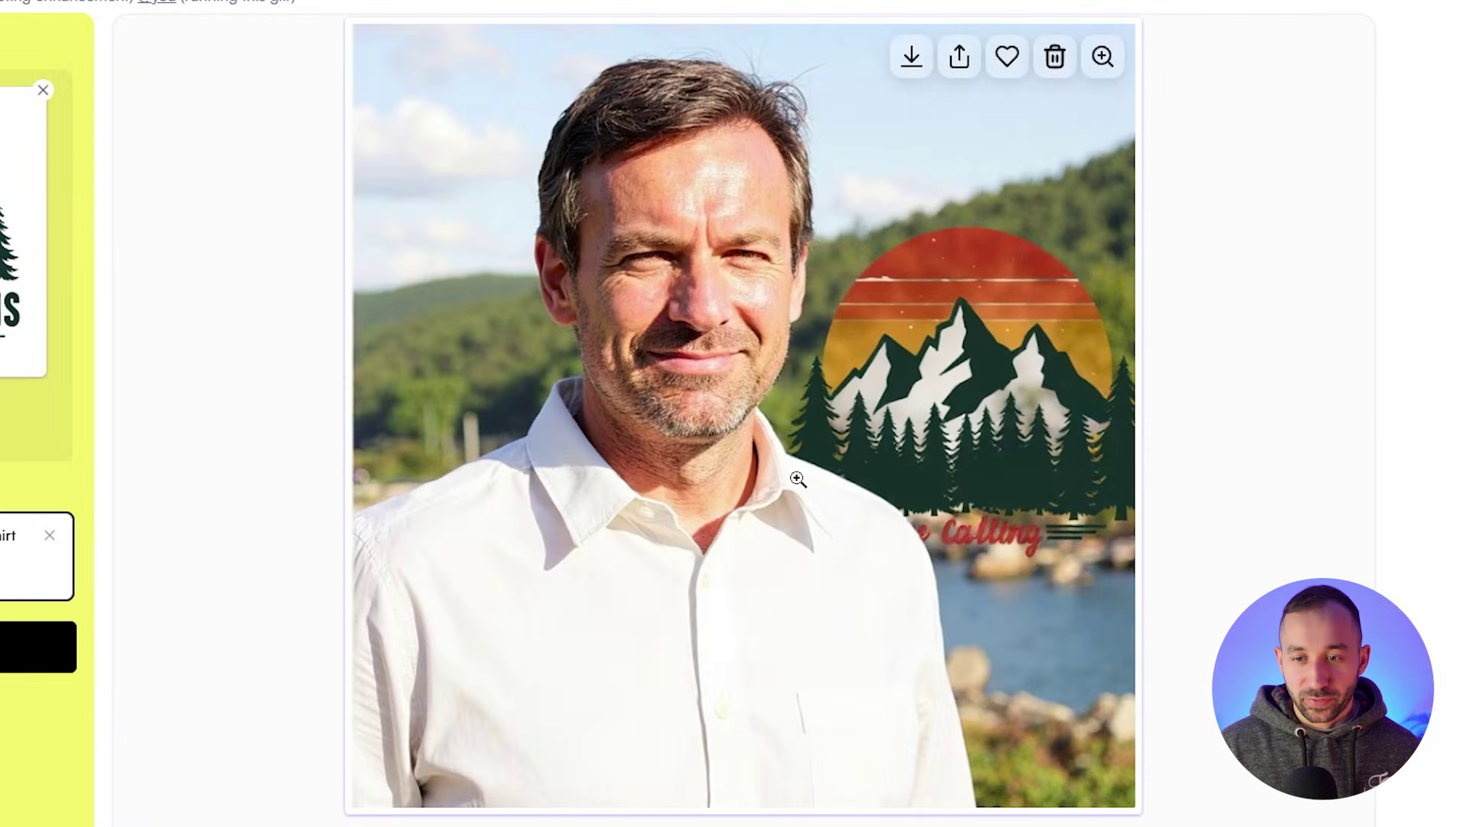
{"action": "scroll", "coordinate": [794, 485], "scroll_direction": "down", "scroll_amount": 10}
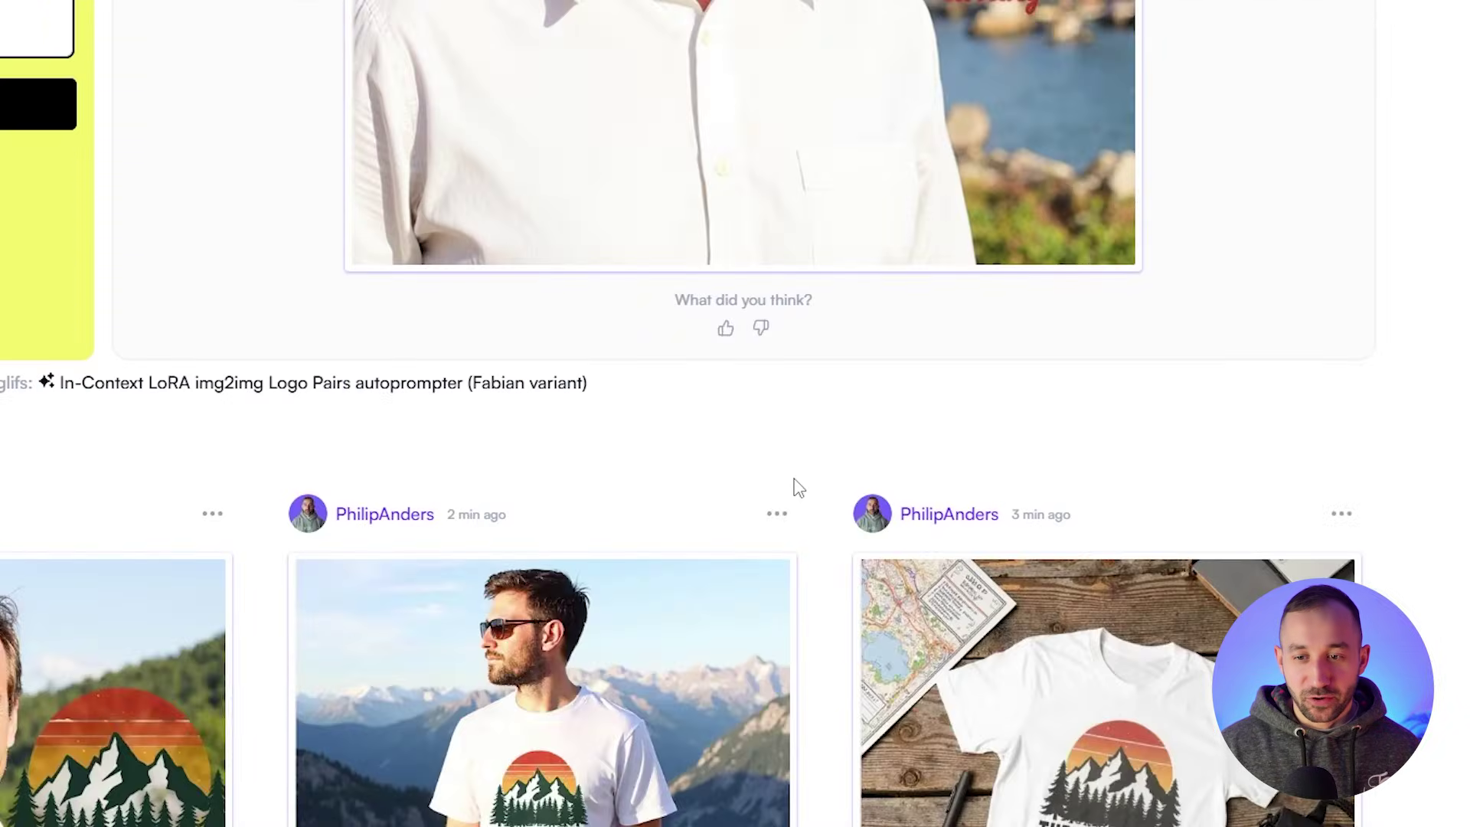
Step: Replace 'a man wearing a' with 'mans' so the prompt reads 'closeup of mans white shirt…', and run it
{"action": "scroll", "coordinate": [105, 393], "scroll_direction": "up", "scroll_amount": 10}
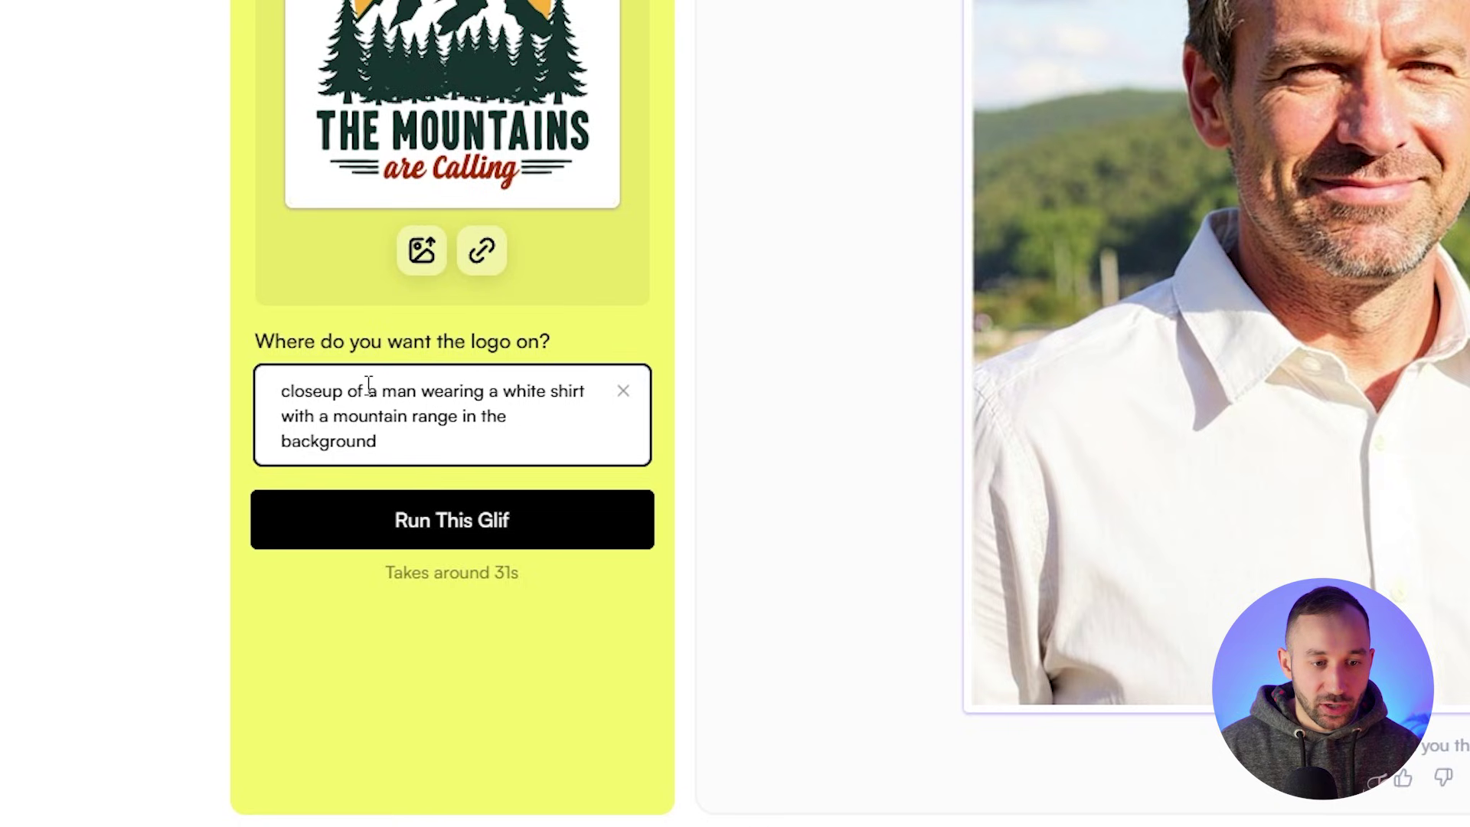
{"action": "left_click_drag", "start_coordinate": [368, 392], "coordinate": [499, 394]}
{"action": "key", "text": "BackSpace"}
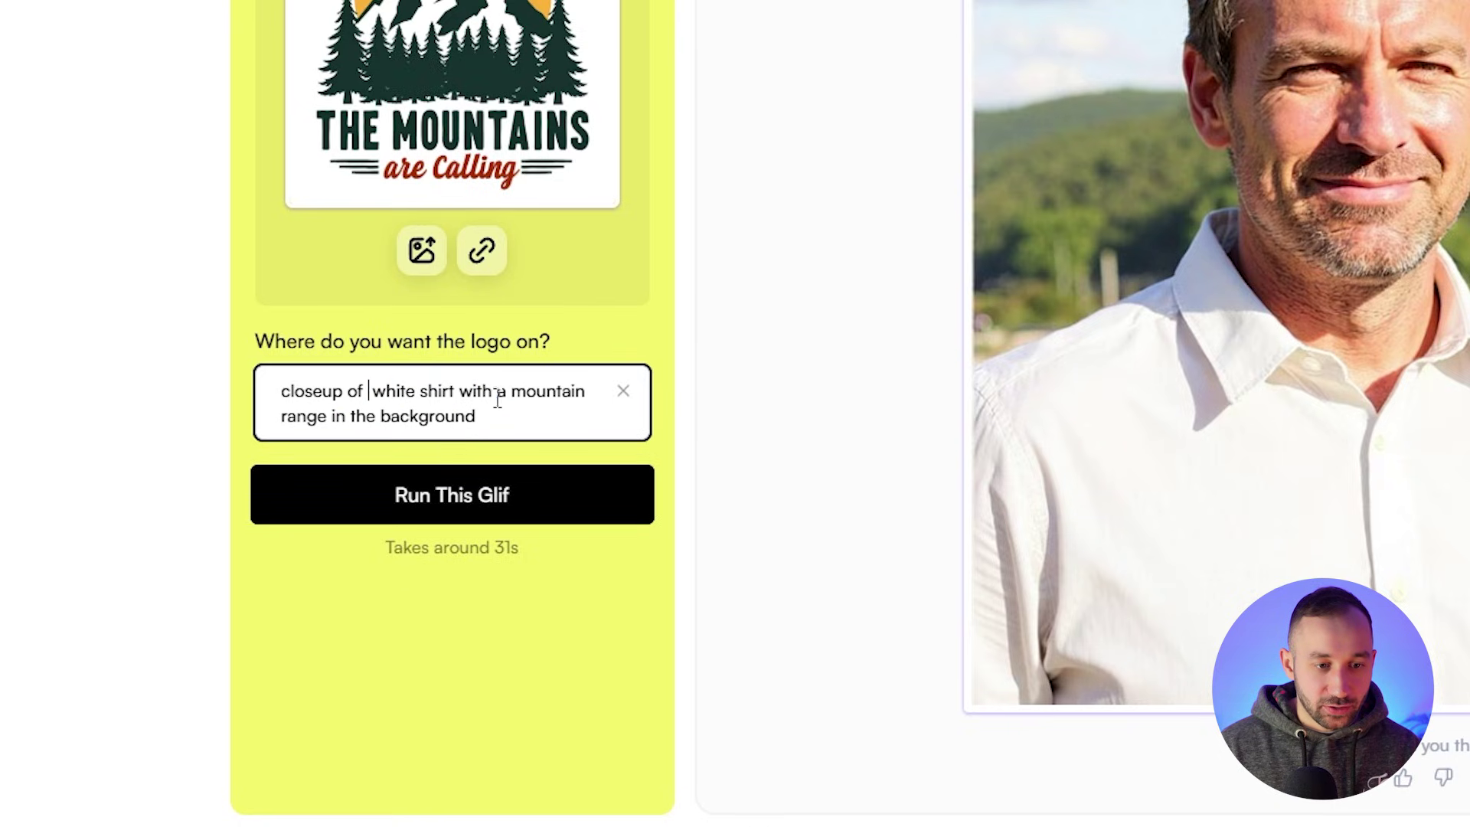
{"action": "type", "text": "mans"}
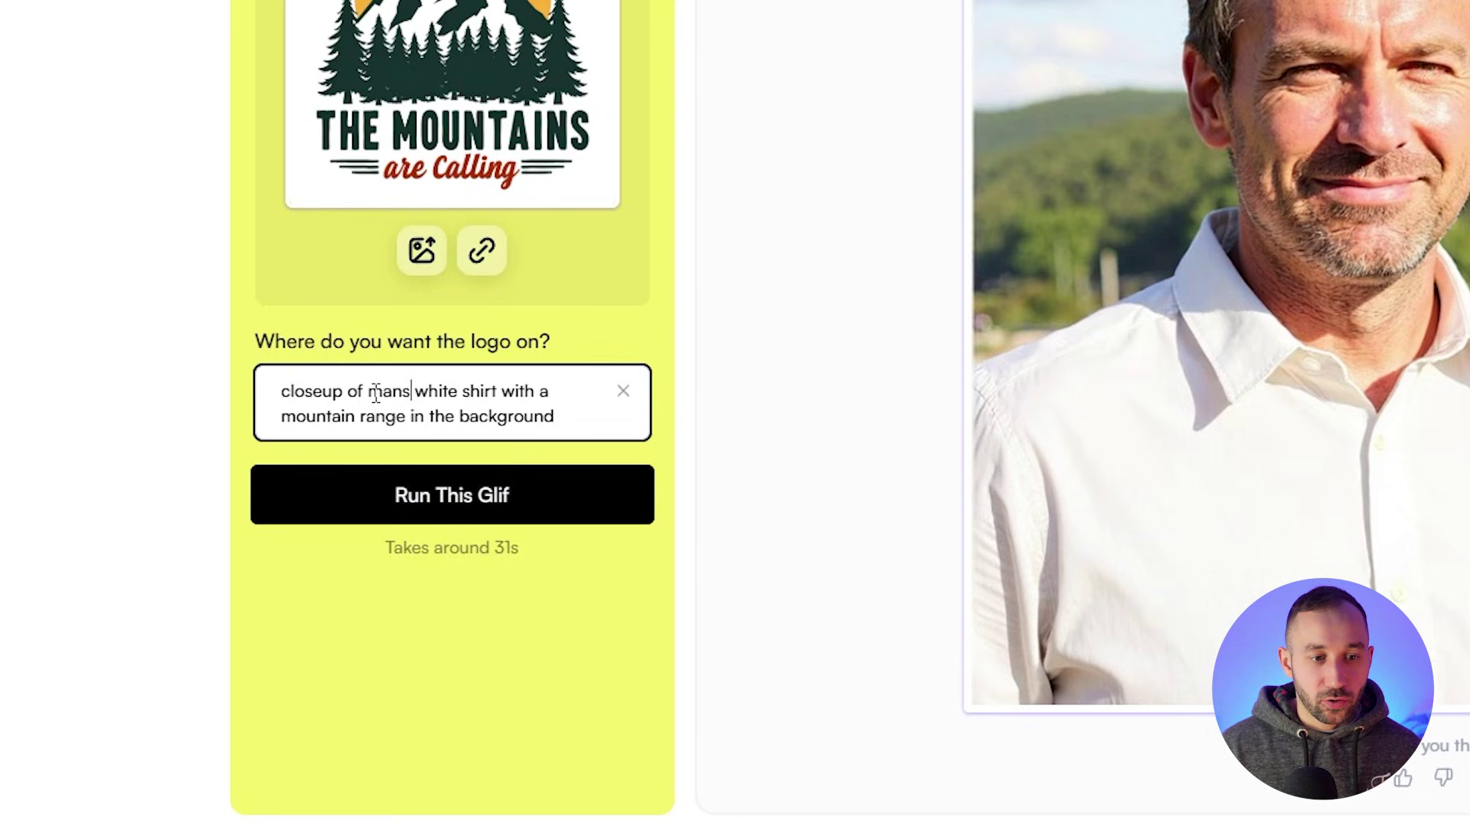
{"action": "left_click", "coordinate": [512, 505]}
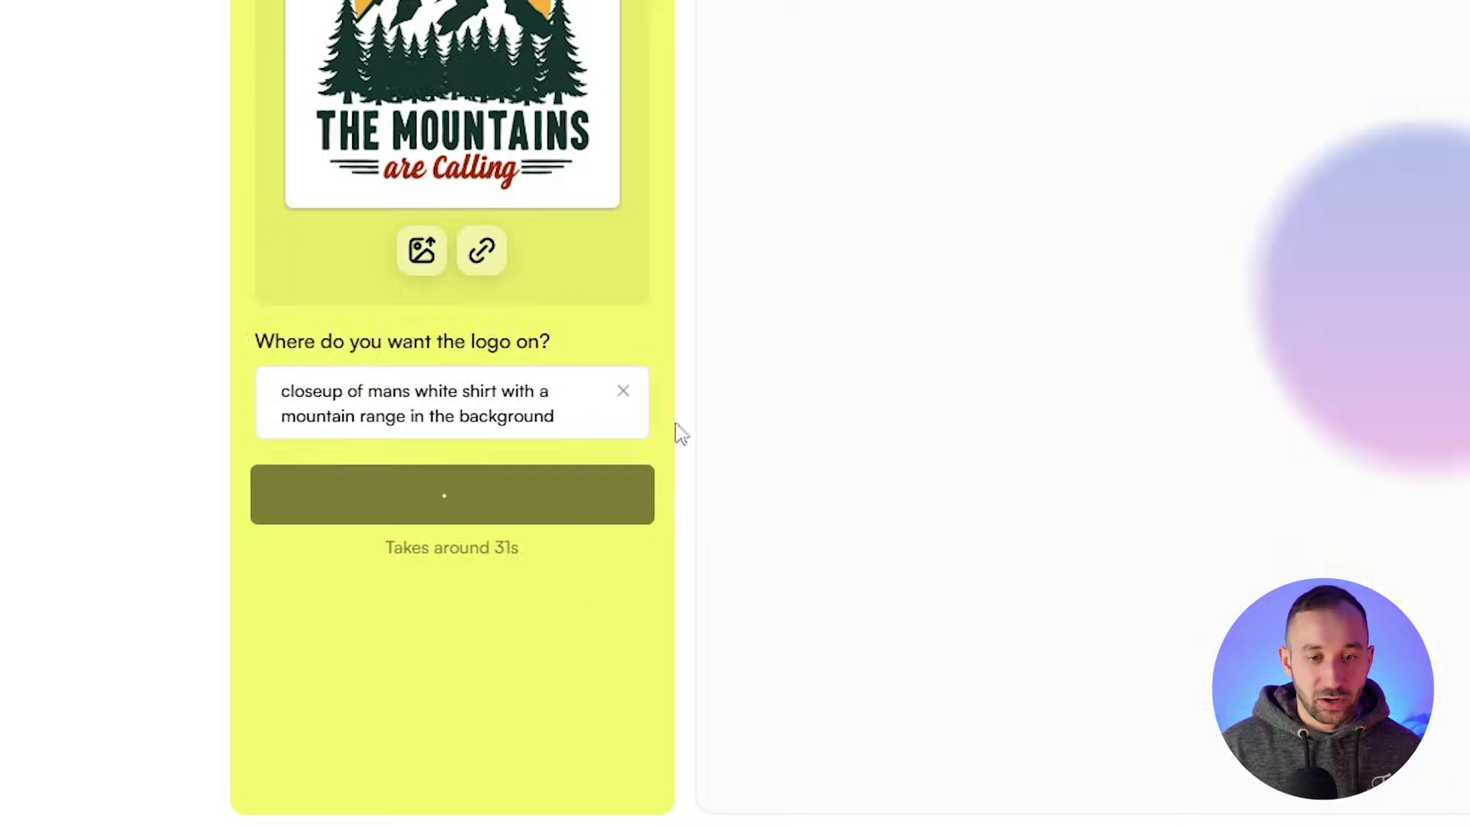
Step: Delete the newest closeup run from the Runs list
{"action": "scroll", "coordinate": [1339, 689], "scroll_direction": "down", "scroll_amount": 8}
{"action": "left_click", "coordinate": [496, 180]}
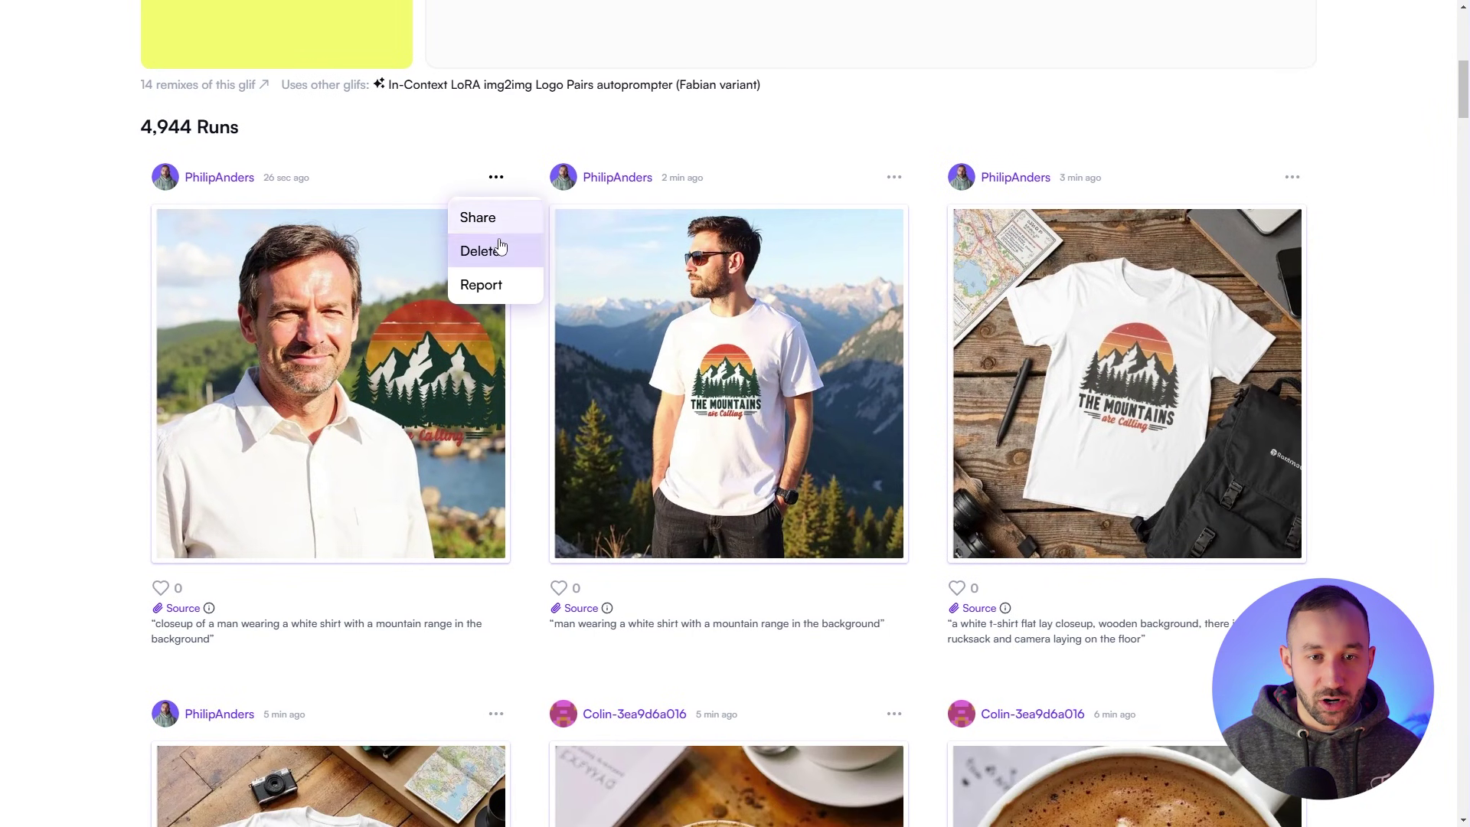
{"action": "left_click", "coordinate": [500, 252]}
{"action": "left_click", "coordinate": [814, 462]}
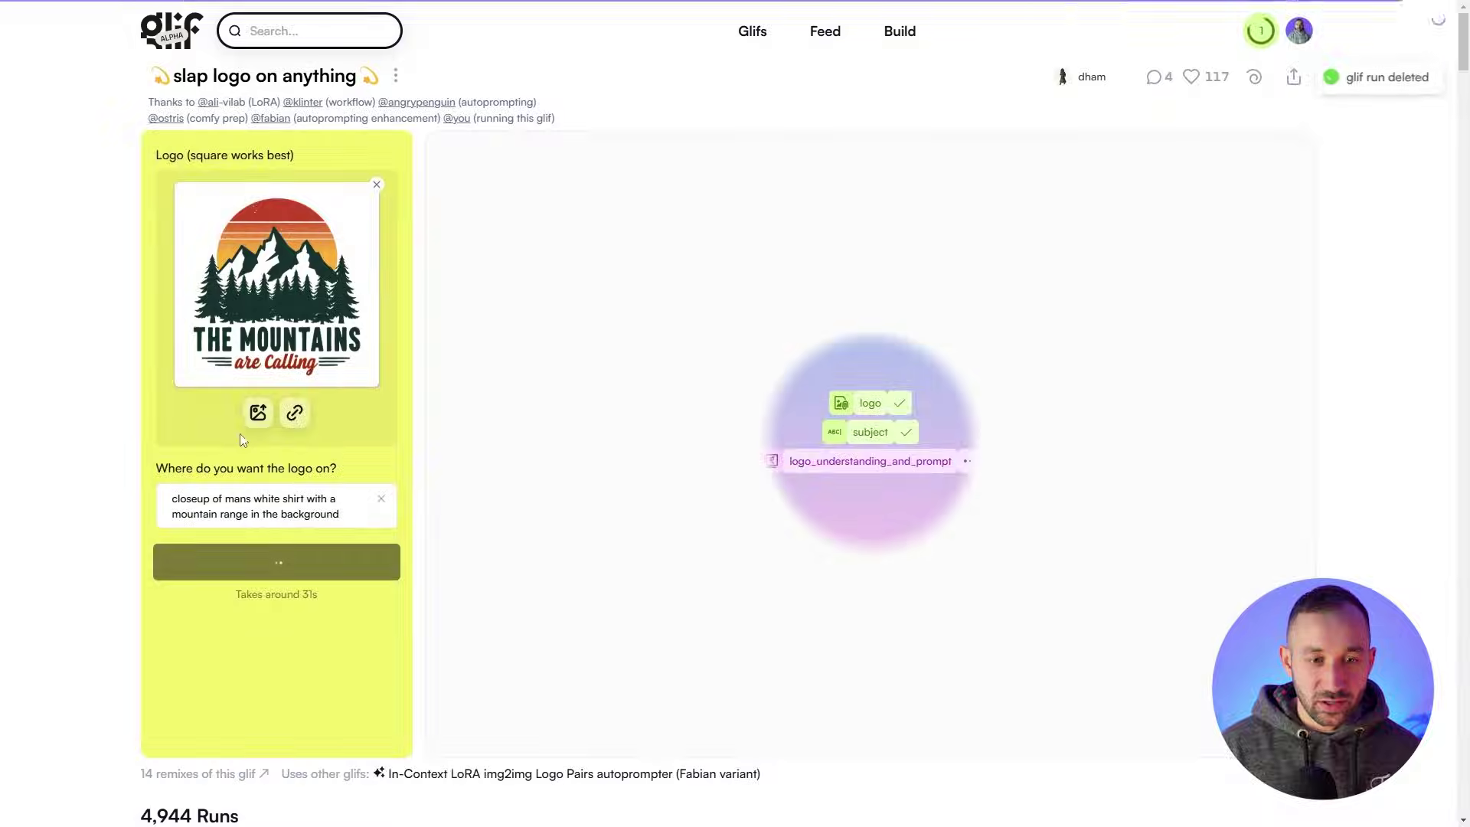
Step: Scroll the Runs list until the closeup of the man in the mountains-logo shirt appears
{"action": "scroll", "coordinate": [330, 524], "scroll_direction": "down", "scroll_amount": 8}
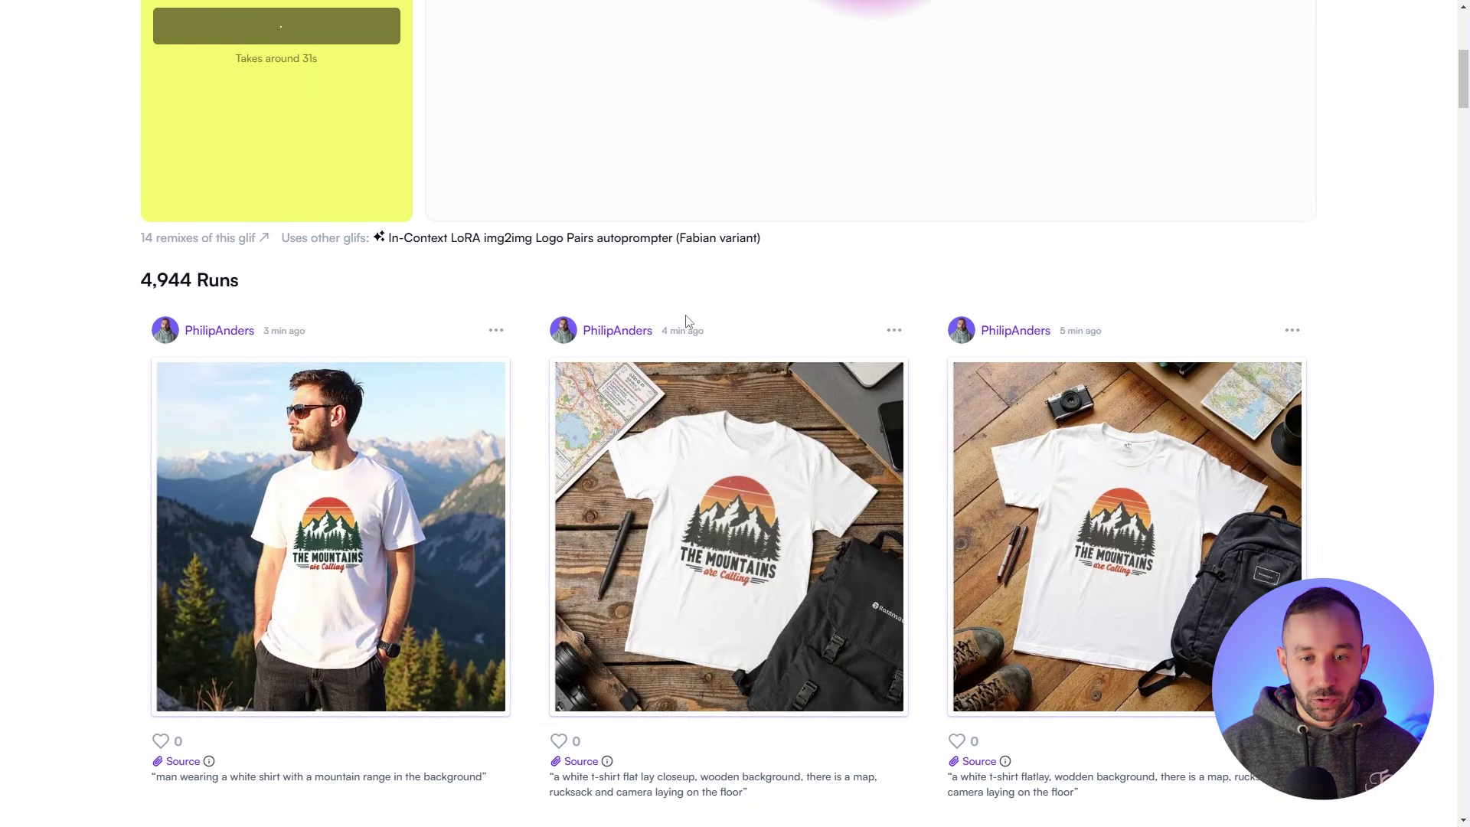
{"action": "scroll", "coordinate": [732, 413], "scroll_direction": "up", "scroll_amount": 5}
{"action": "scroll", "coordinate": [726, 490], "scroll_direction": "down", "scroll_amount": 5}
{"action": "scroll", "coordinate": [723, 493], "scroll_direction": "up", "scroll_amount": 5}
{"action": "scroll", "coordinate": [1384, 390], "scroll_direction": "down", "scroll_amount": 5}
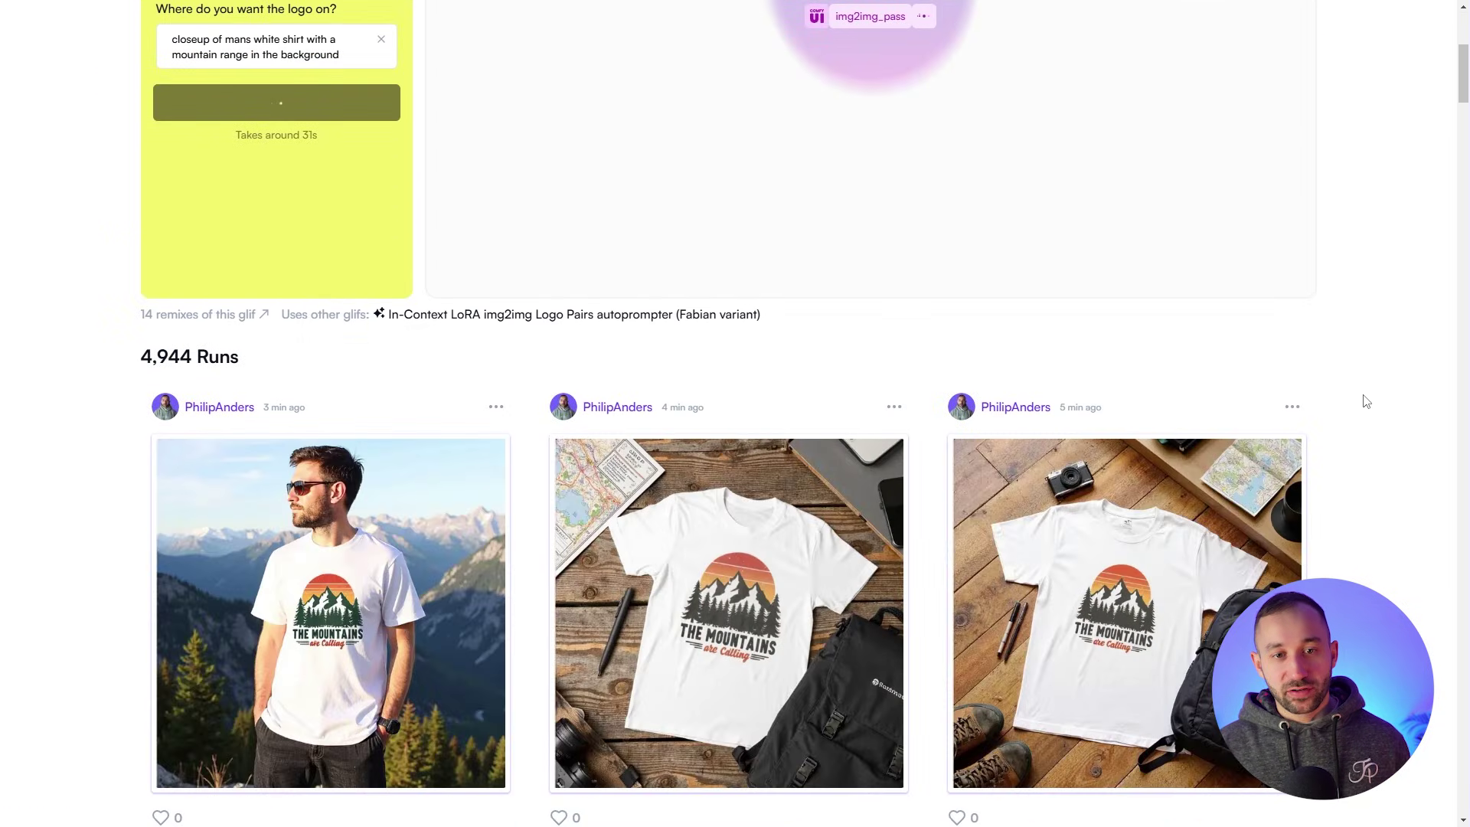
{"action": "scroll", "coordinate": [1366, 400], "scroll_direction": "down", "scroll_amount": 3}
{"action": "scroll", "coordinate": [722, 312], "scroll_direction": "up", "scroll_amount": 1}
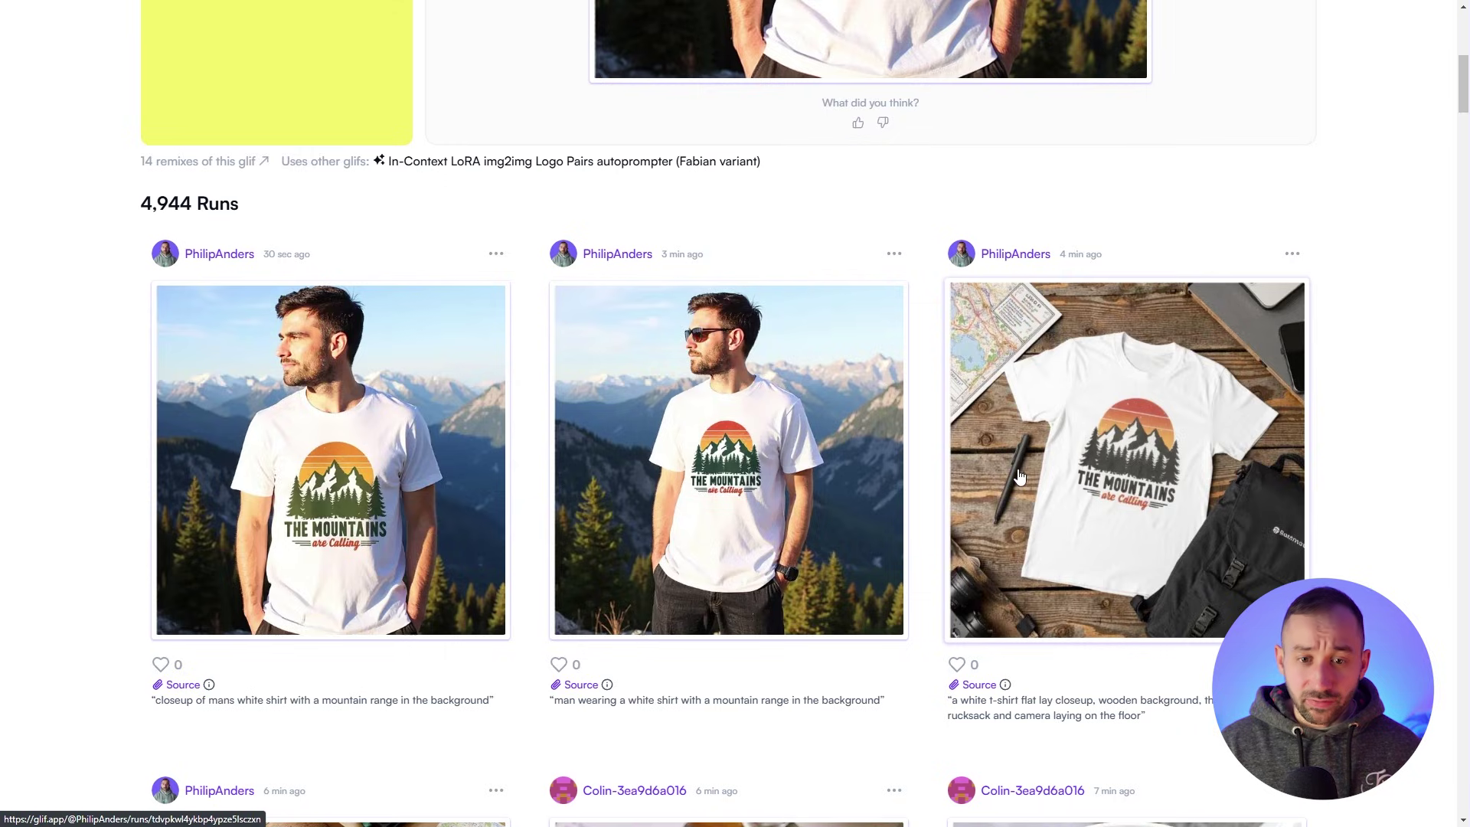
{"action": "scroll", "coordinate": [385, 383], "scroll_direction": "up", "scroll_amount": 8}
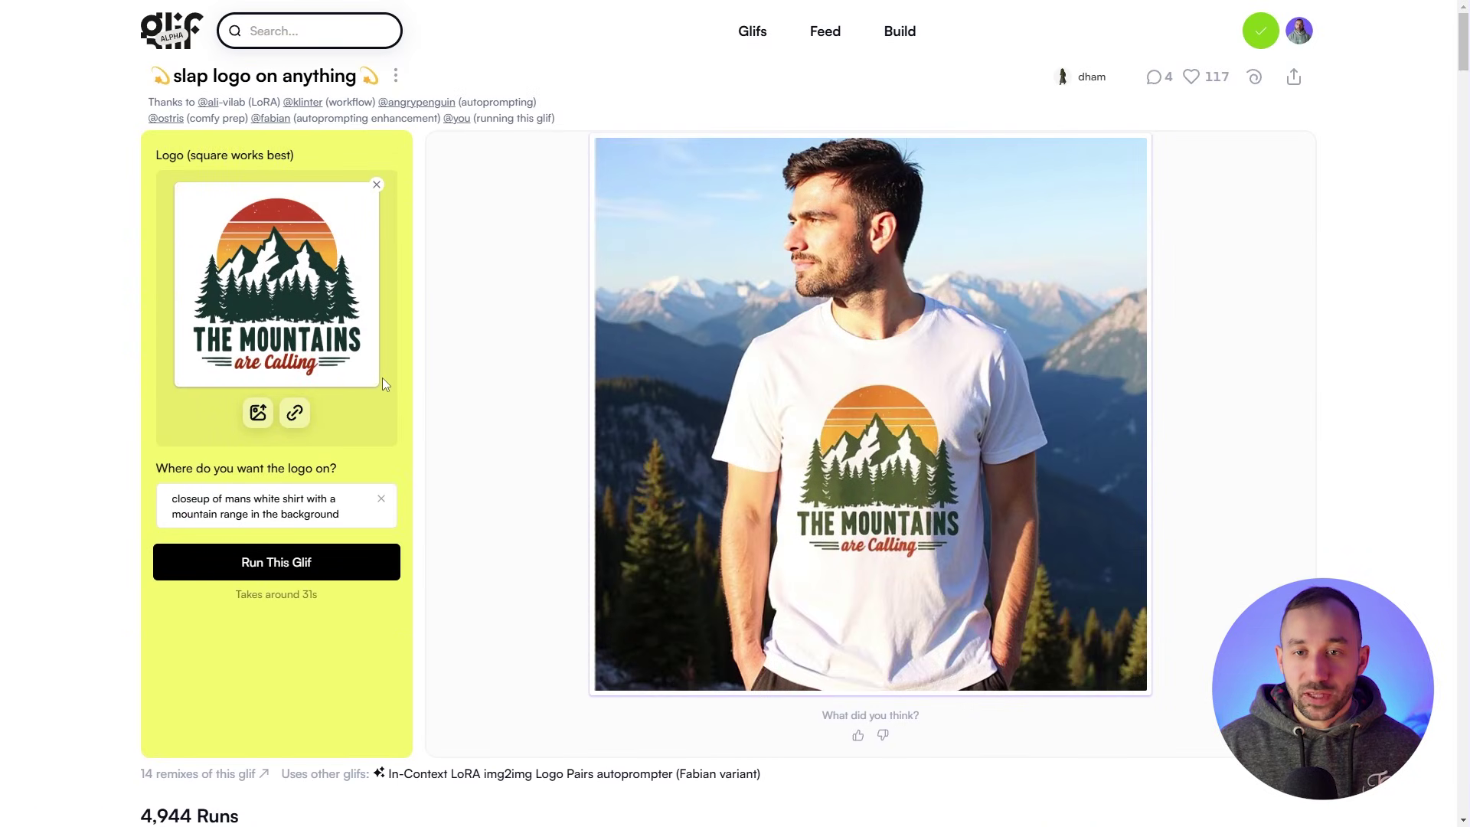
{"action": "scroll", "coordinate": [383, 378], "scroll_direction": "down", "scroll_amount": 8}
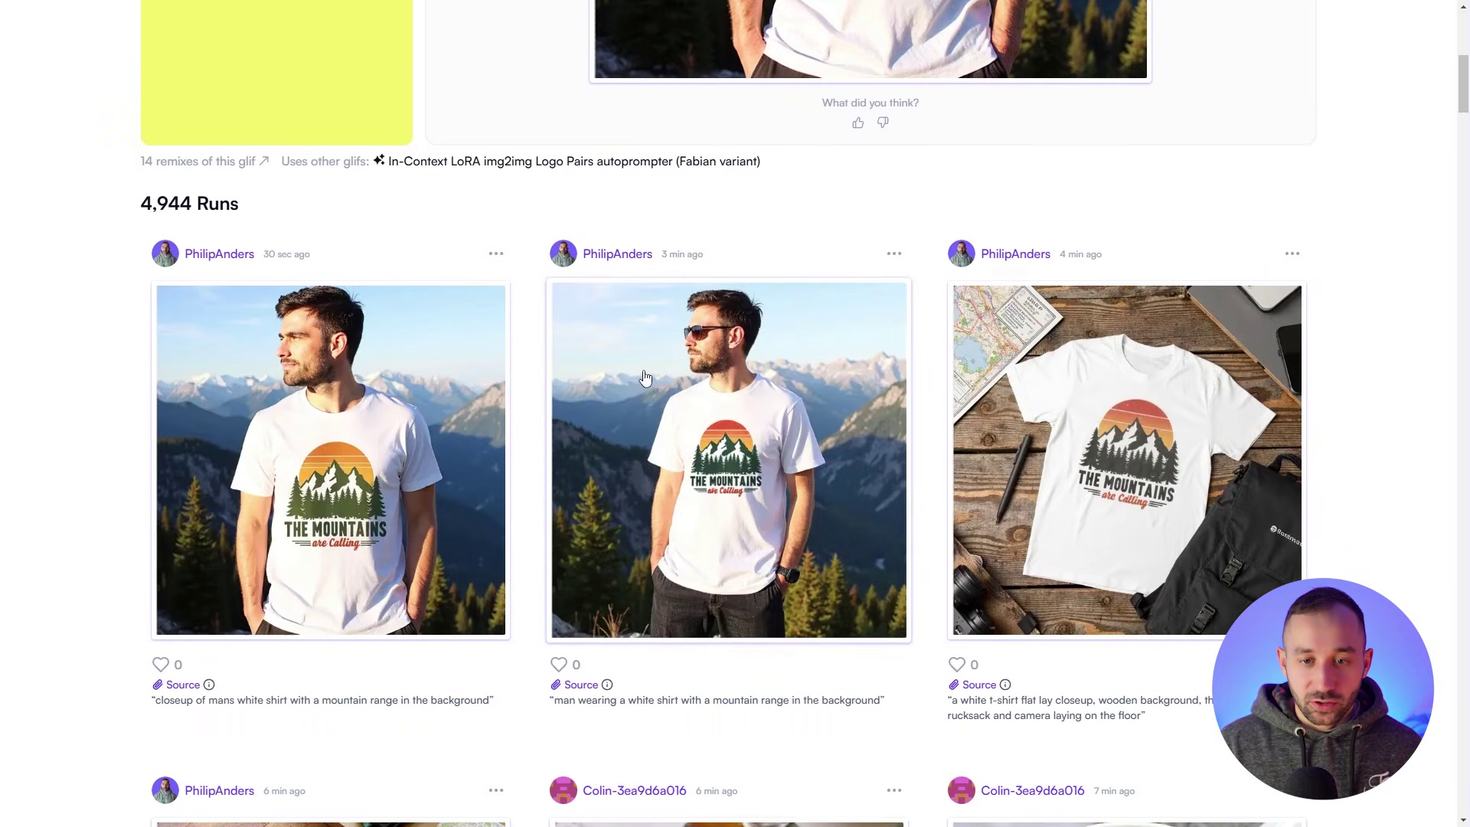
{"action": "left_click", "coordinate": [492, 422]}
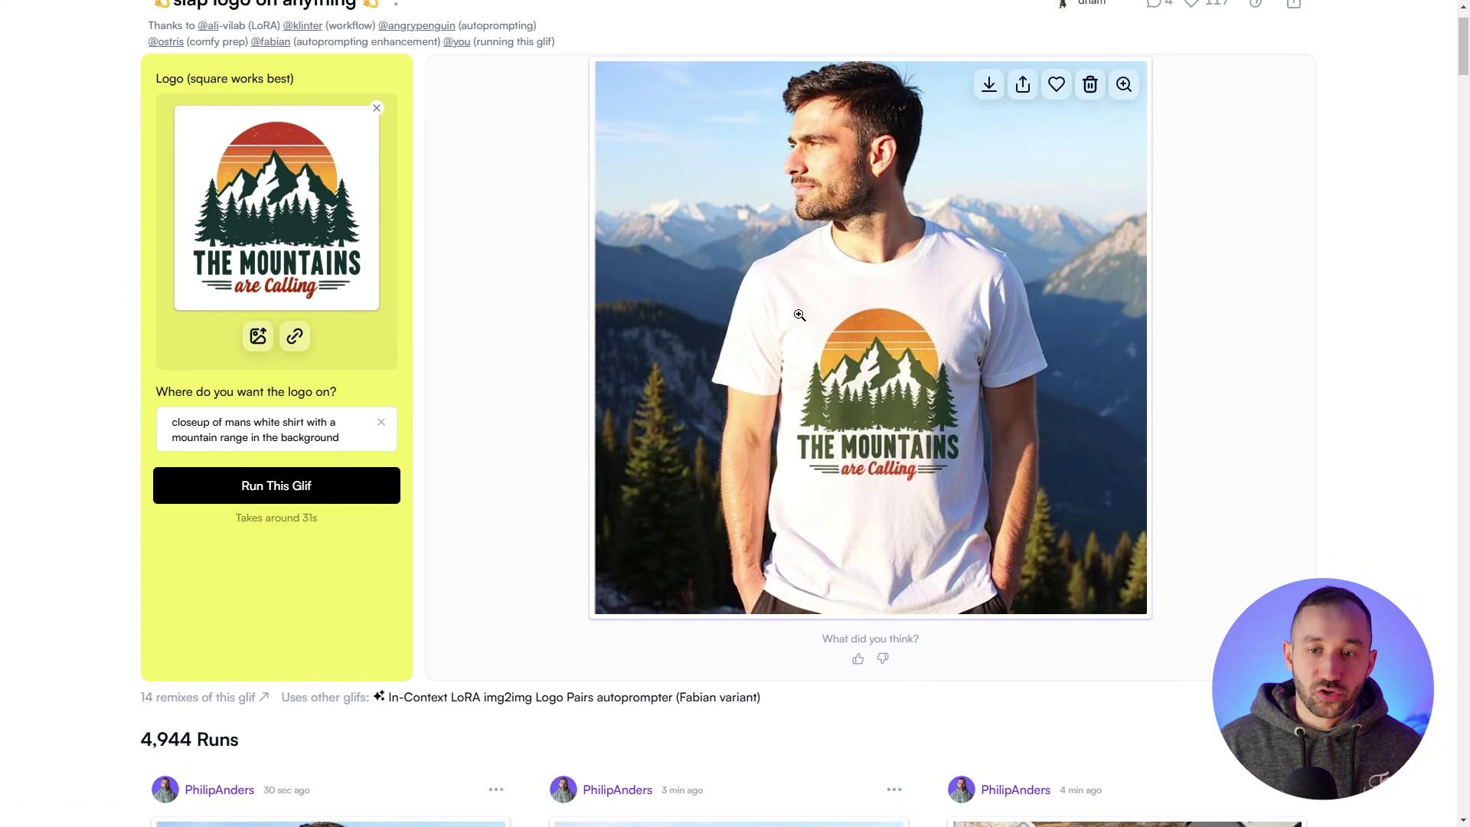
{"action": "scroll", "coordinate": [1221, 371], "scroll_direction": "up", "scroll_amount": 1}
{"action": "mouse_move", "coordinate": [1054, 159]}
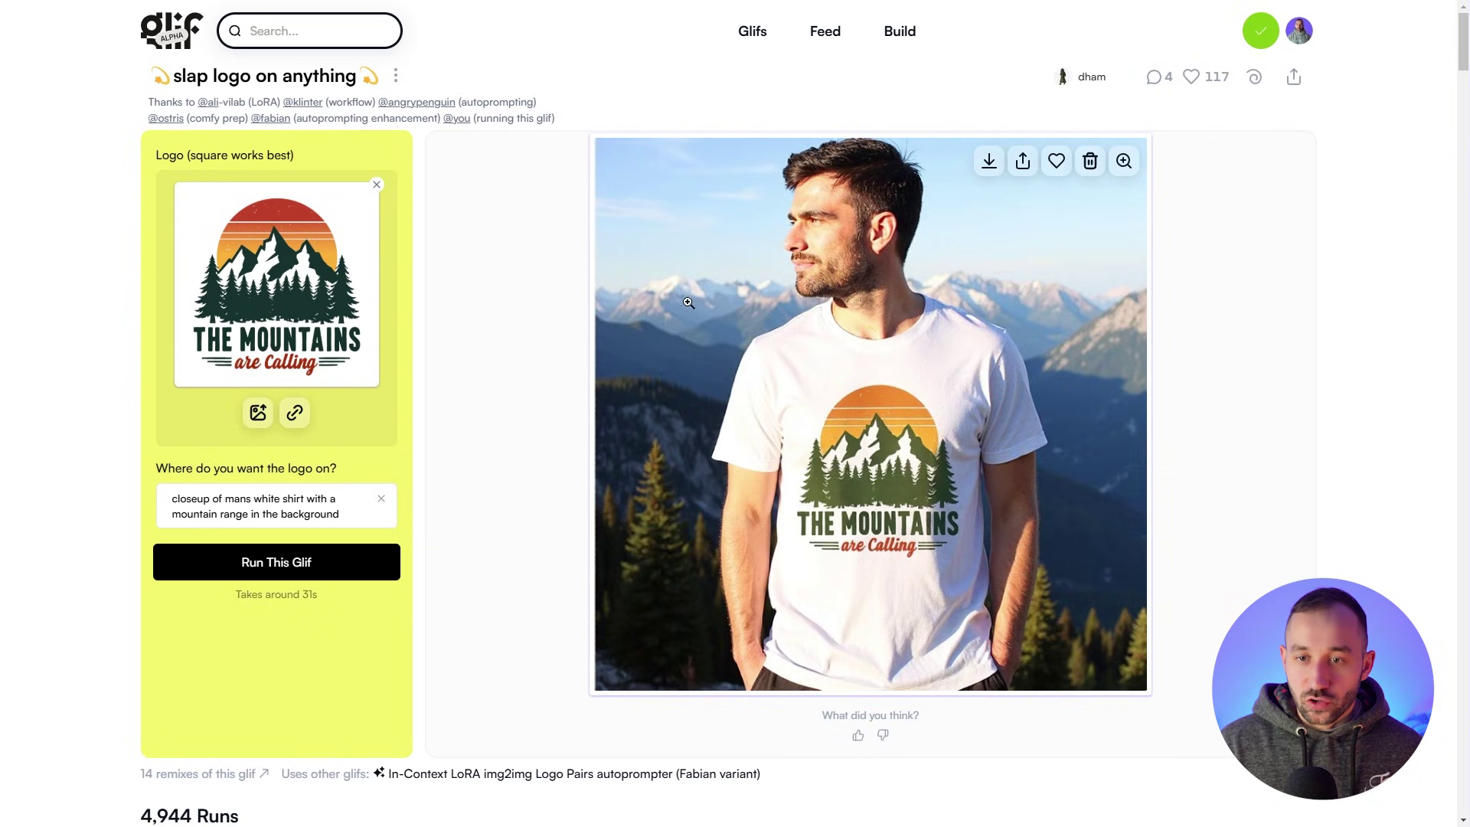
{"action": "scroll", "coordinate": [882, 274], "scroll_direction": "down", "scroll_amount": 6}
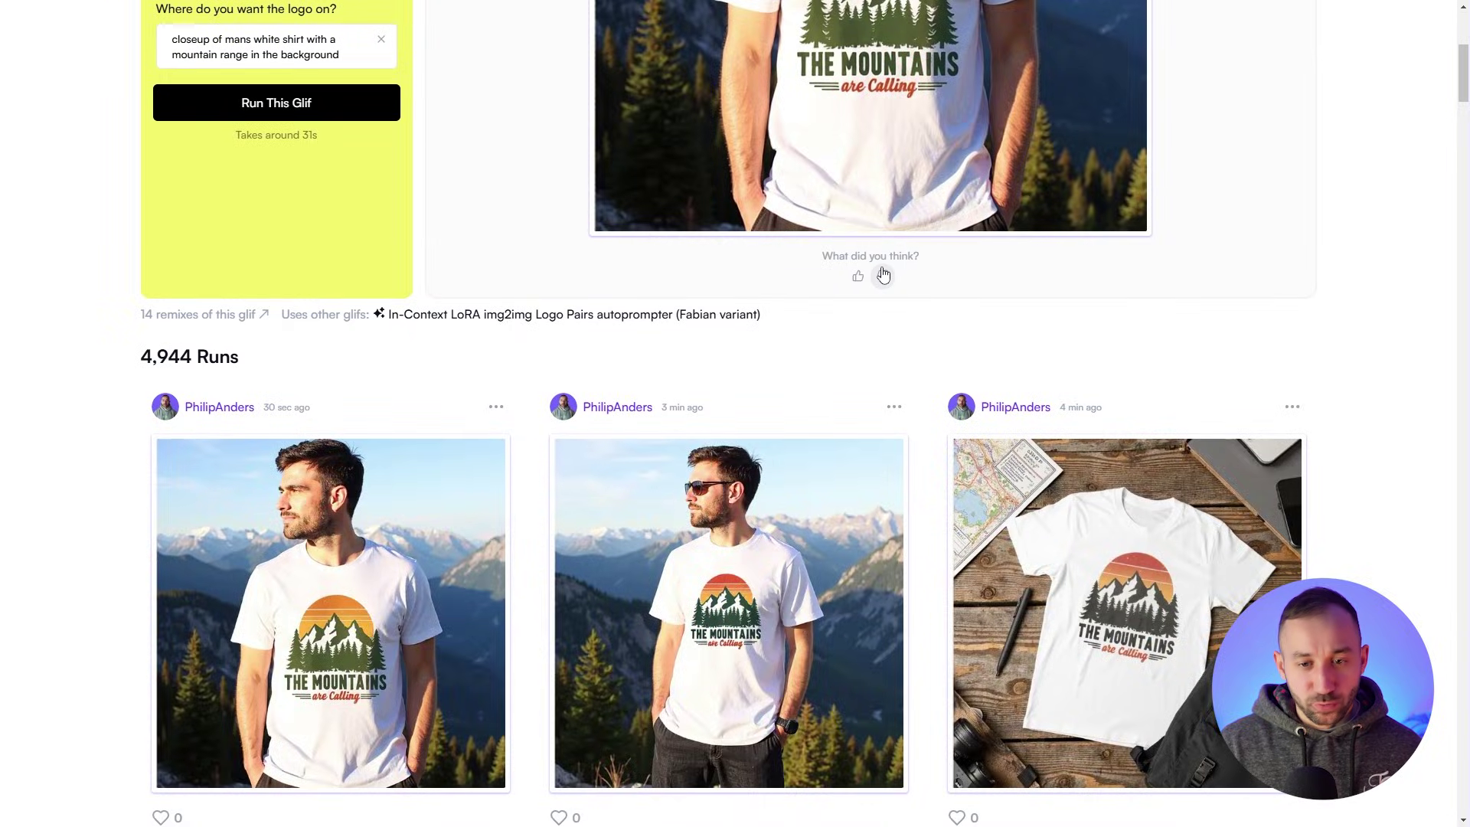
{"action": "scroll", "coordinate": [882, 279], "scroll_direction": "down", "scroll_amount": 5}
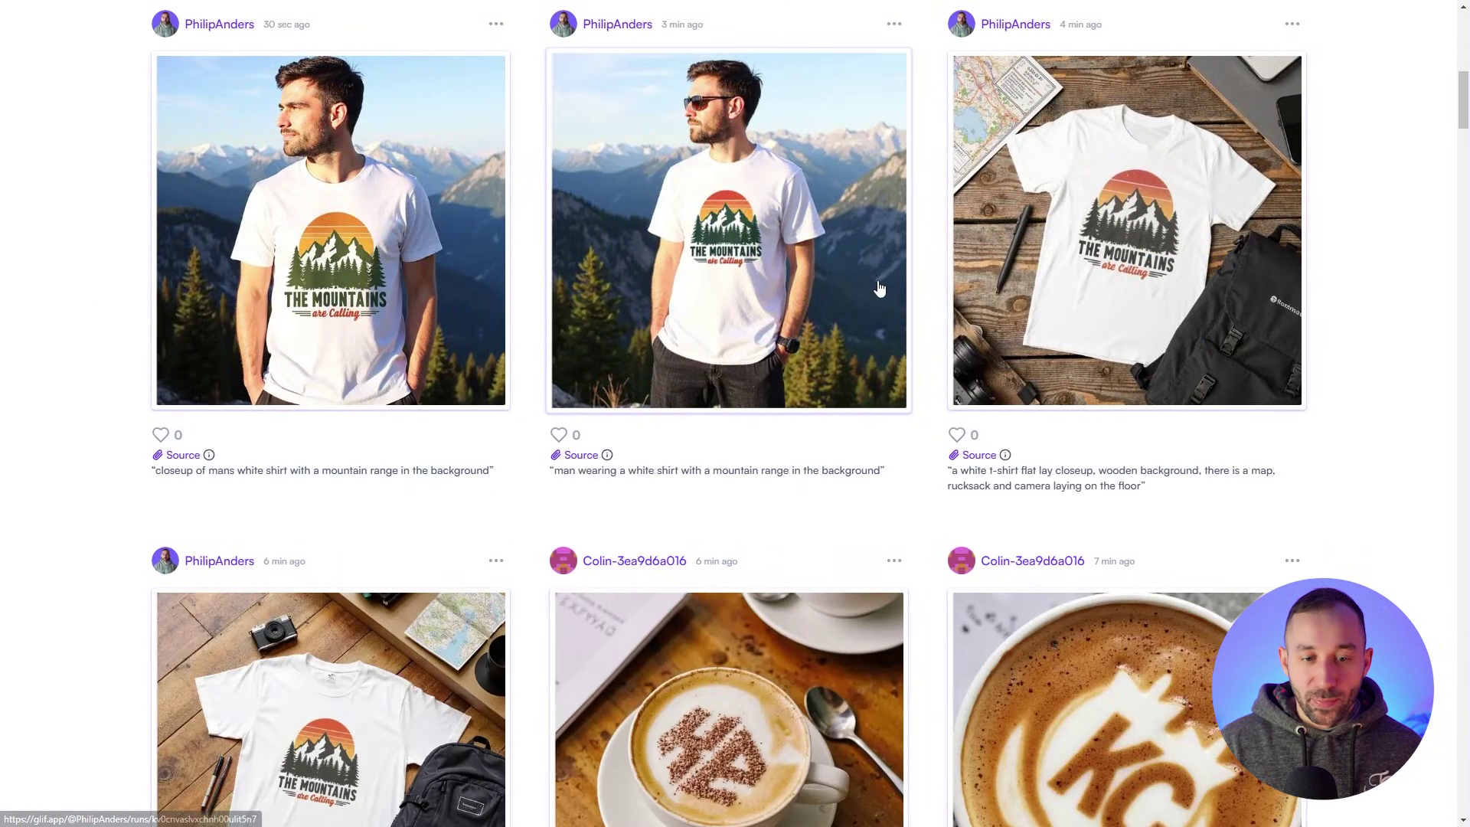
{"action": "scroll", "coordinate": [859, 305], "scroll_direction": "down", "scroll_amount": 3}
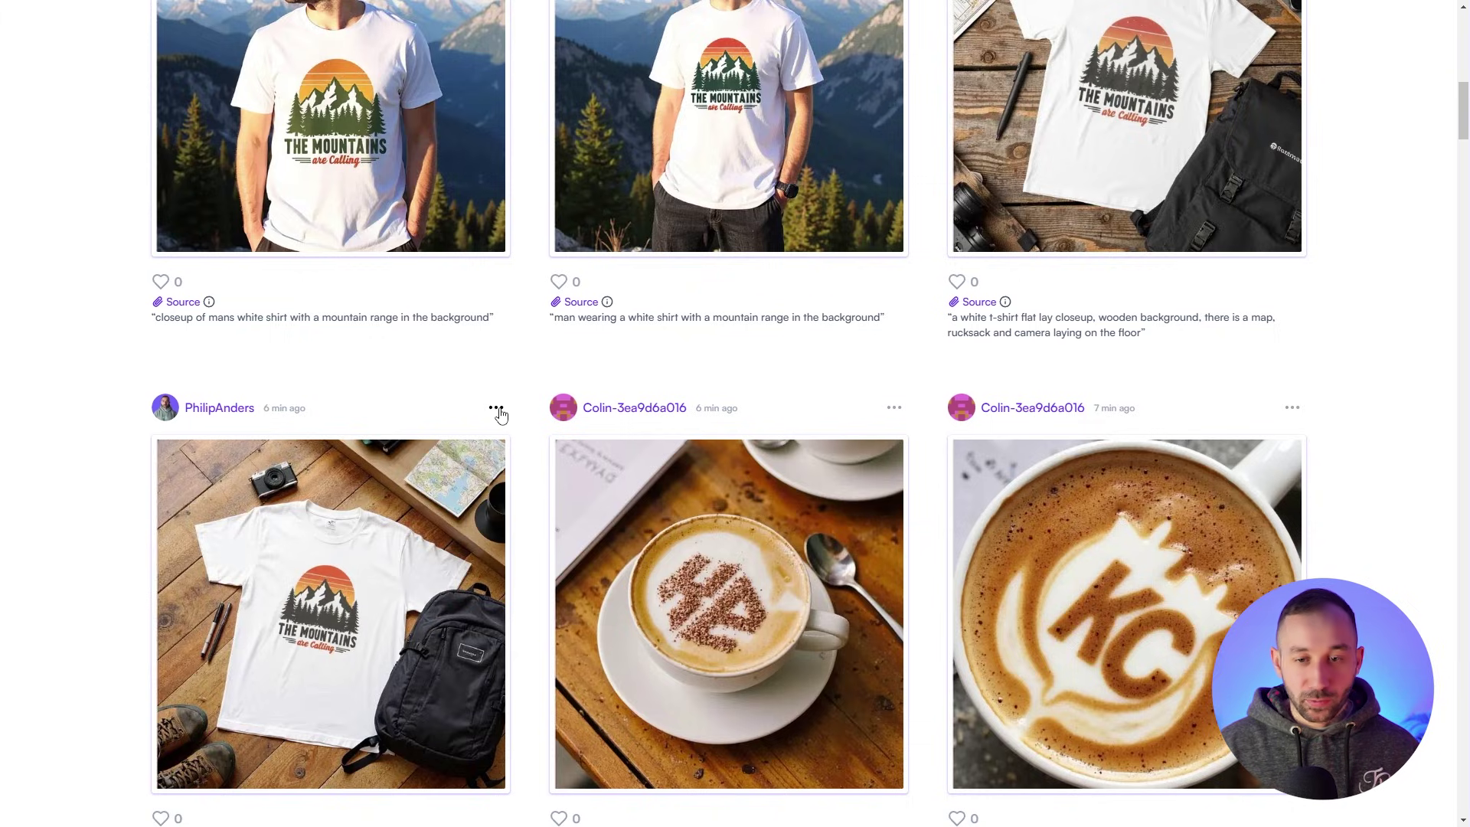
{"action": "scroll", "coordinate": [498, 413], "scroll_direction": "down", "scroll_amount": 5}
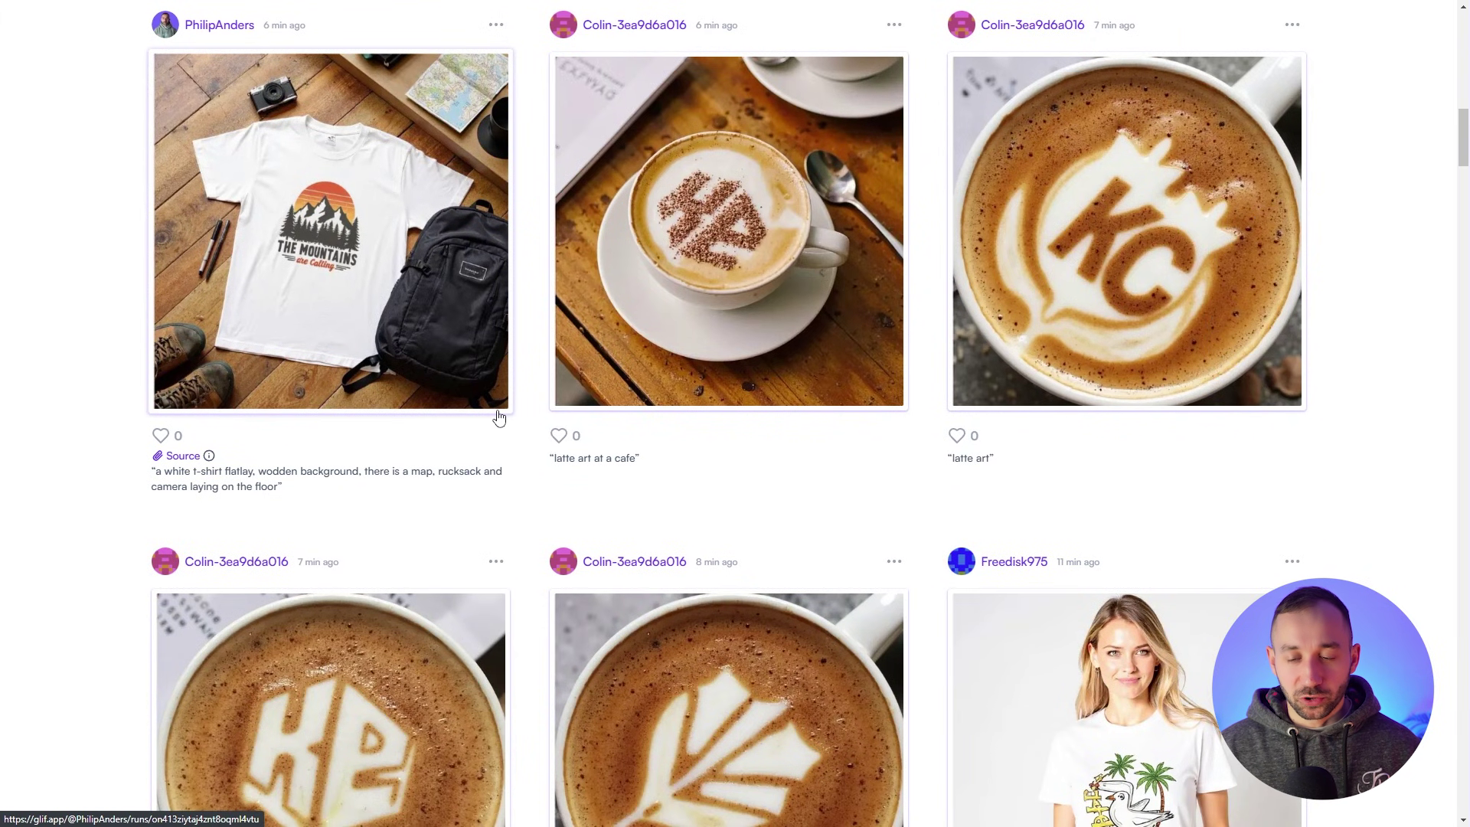
{"action": "scroll", "coordinate": [499, 416], "scroll_direction": "up", "scroll_amount": 12}
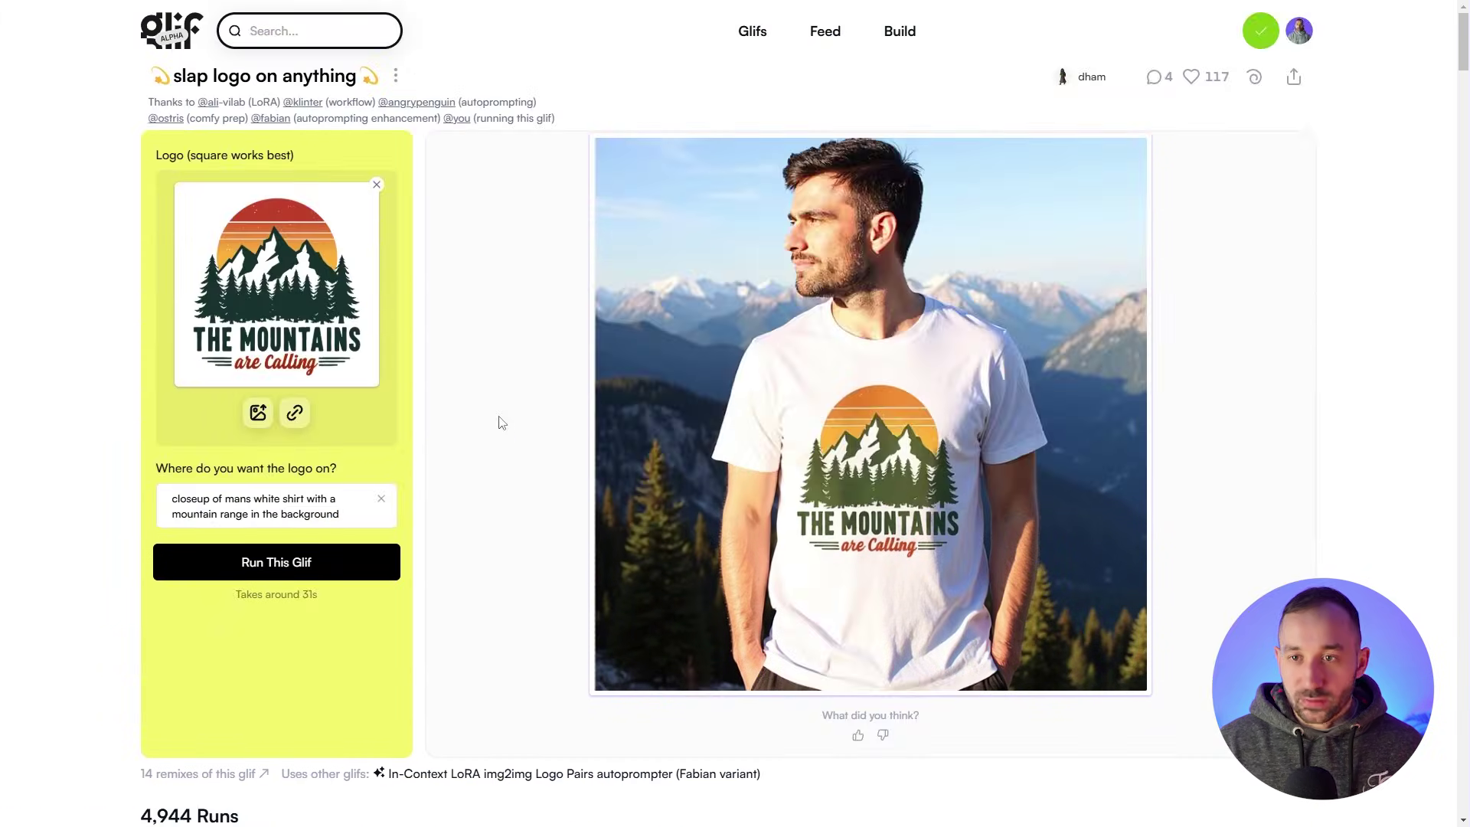
{"action": "scroll", "coordinate": [498, 421], "scroll_direction": "down", "scroll_amount": 7}
{"action": "scroll", "coordinate": [488, 341], "scroll_direction": "down", "scroll_amount": 2}
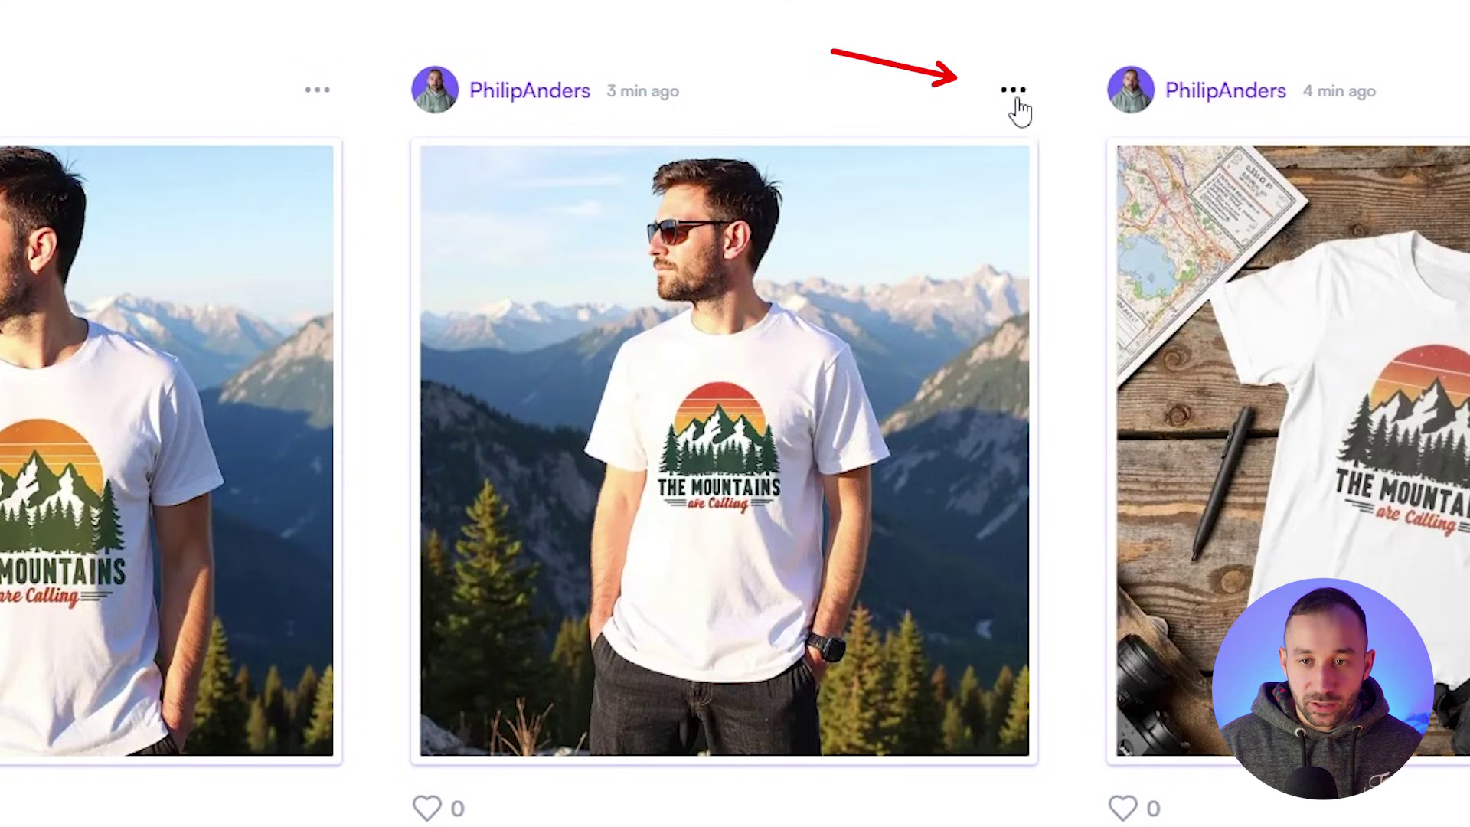
{"action": "left_click", "coordinate": [891, 175]}
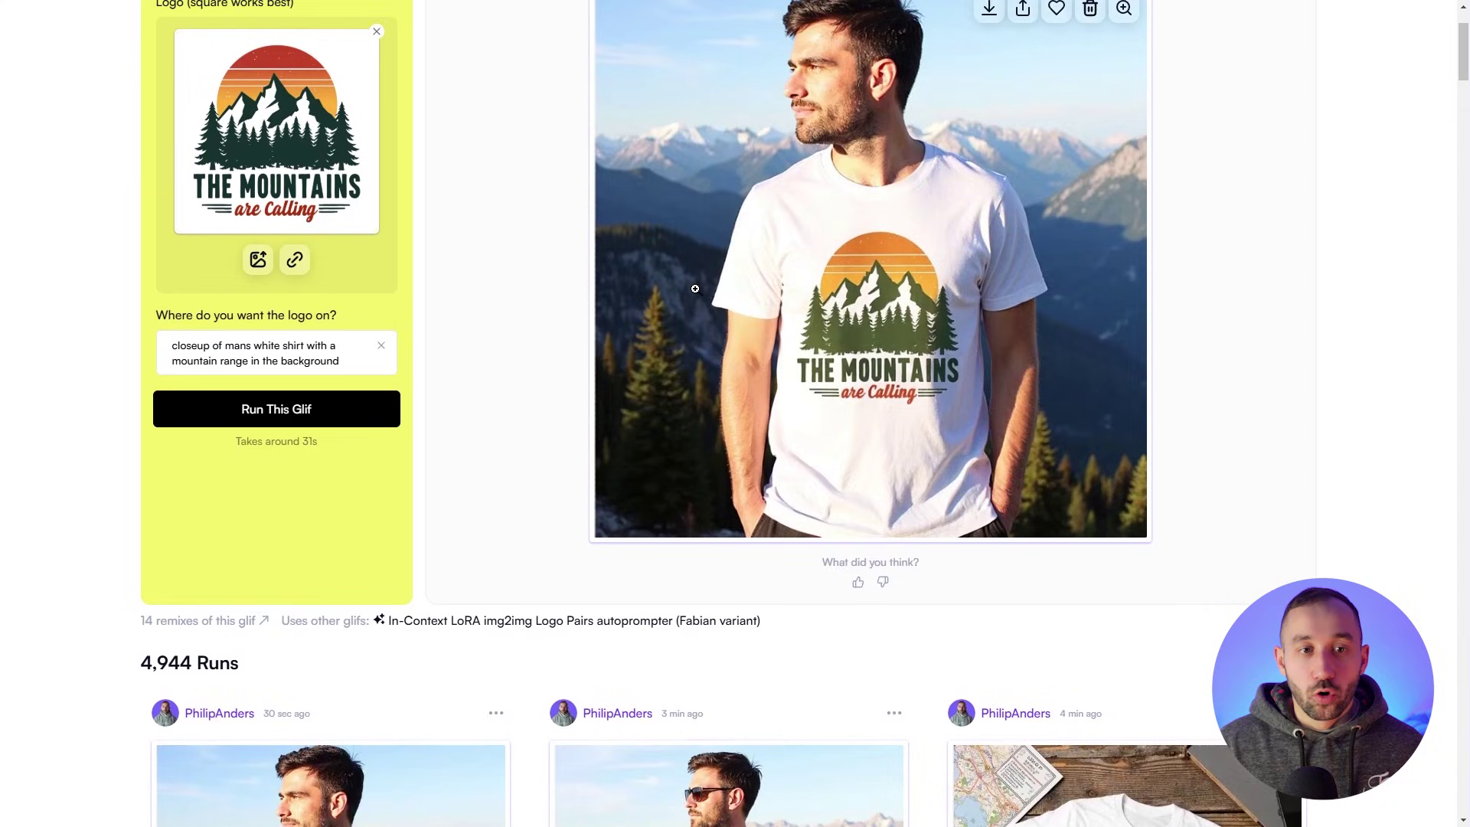
{"action": "scroll", "coordinate": [493, 283], "scroll_direction": "up", "scroll_amount": 2}
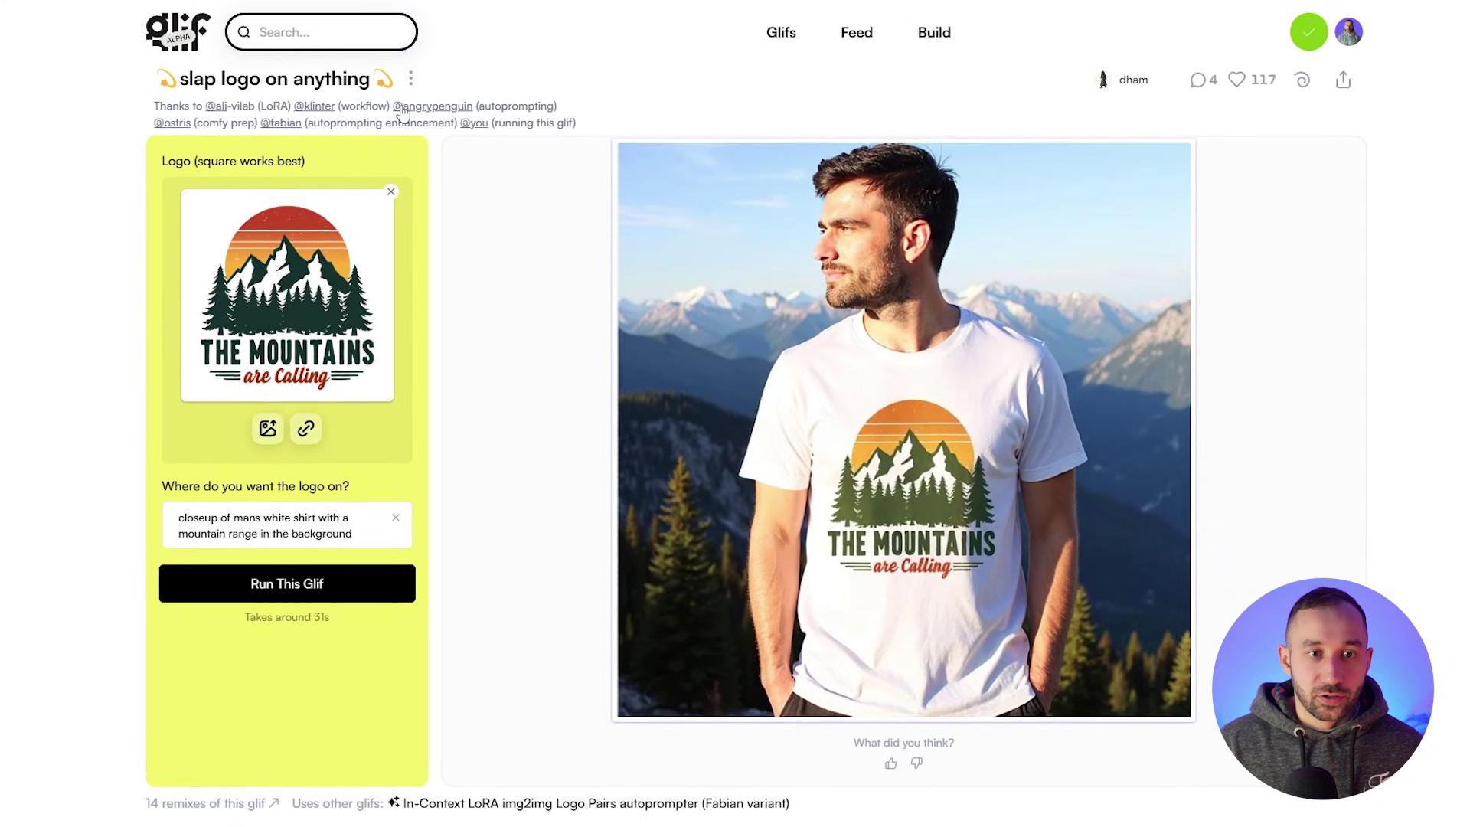
{"action": "left_click", "coordinate": [395, 76]}
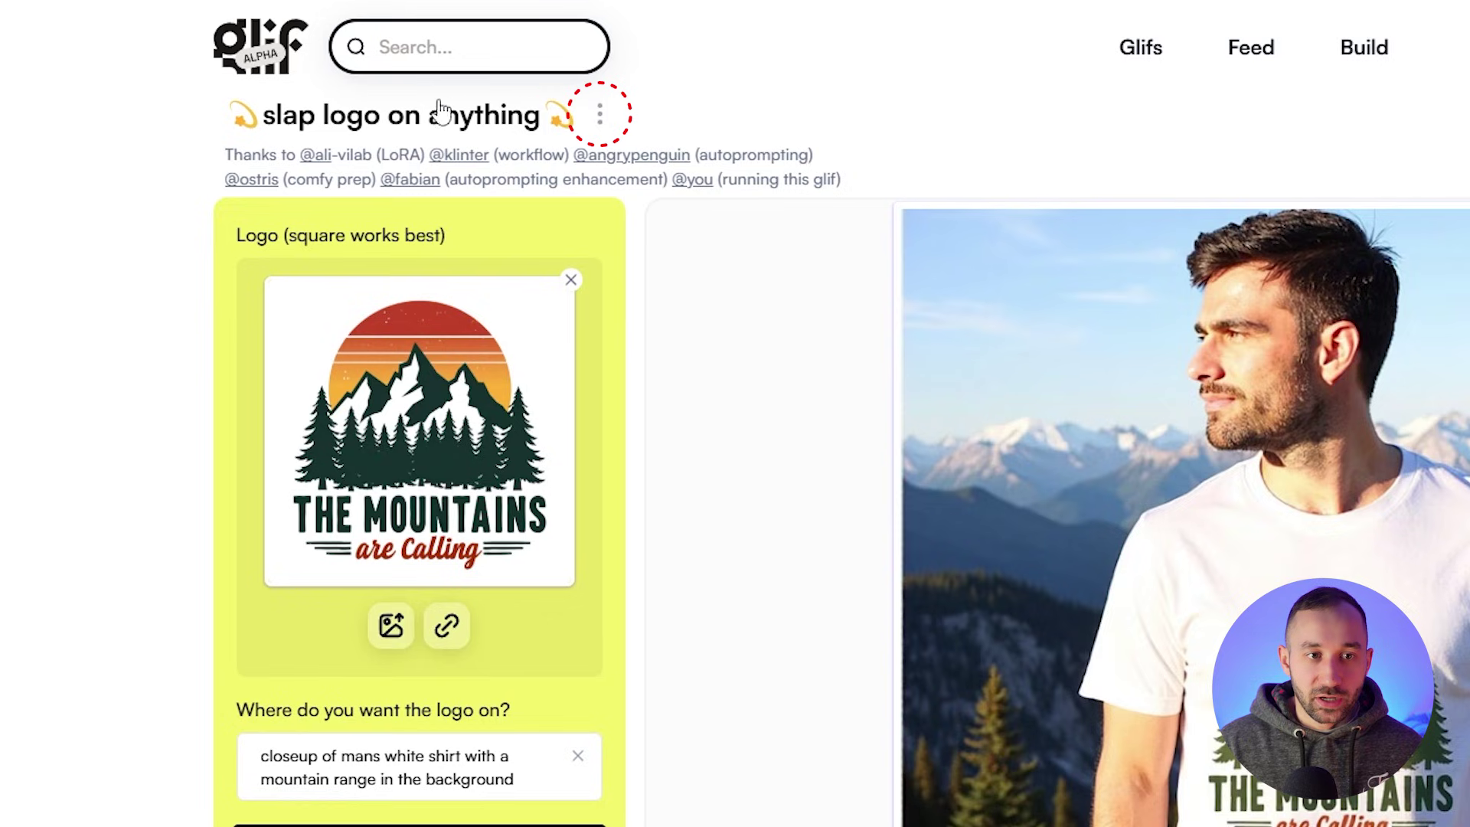
Step: Remix the 'slap logo on anything' glif into an editable copy, then open the account menu
{"action": "left_click", "coordinate": [600, 117]}
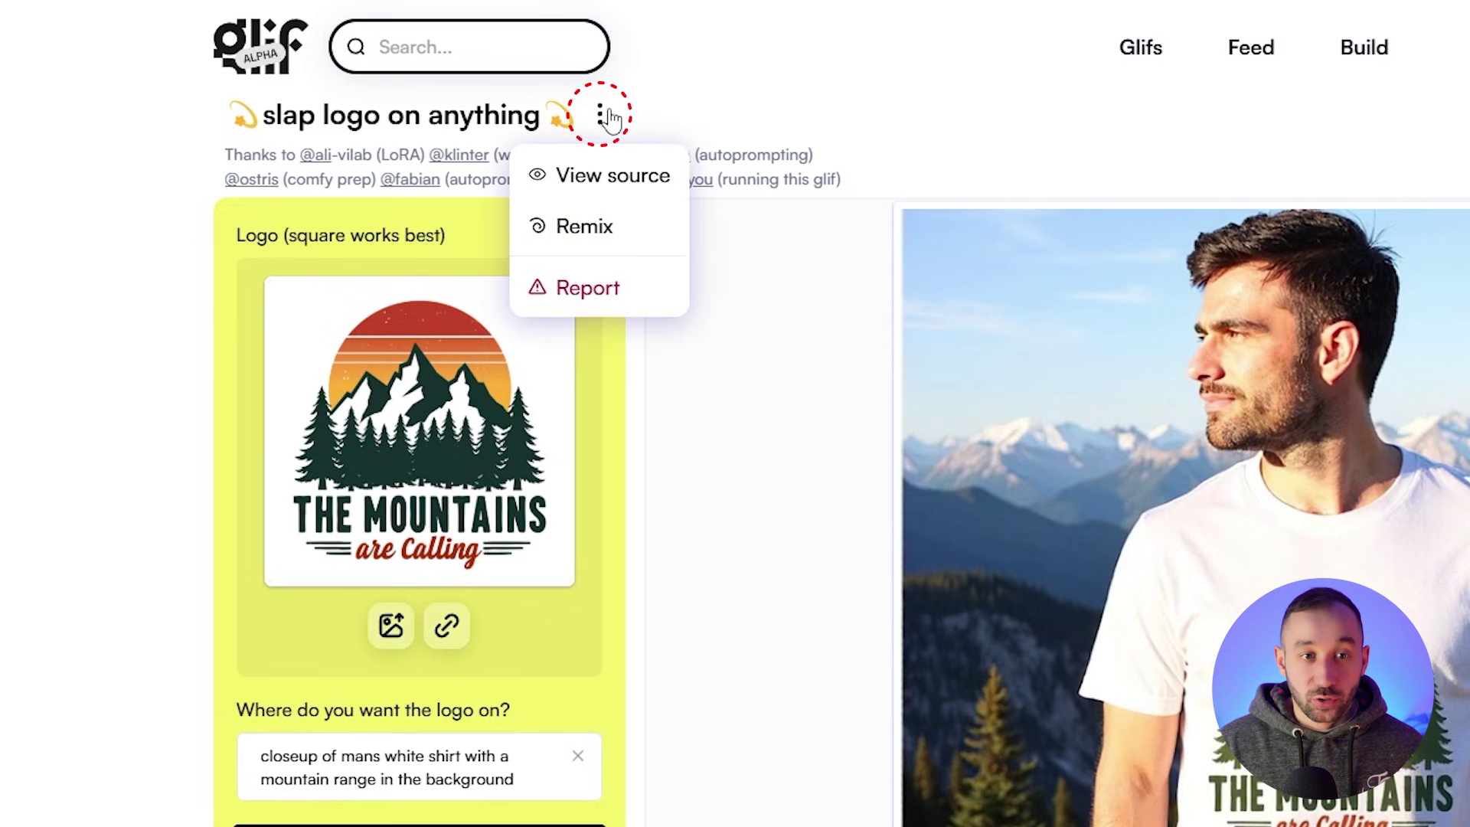
{"action": "left_click", "coordinate": [606, 236]}
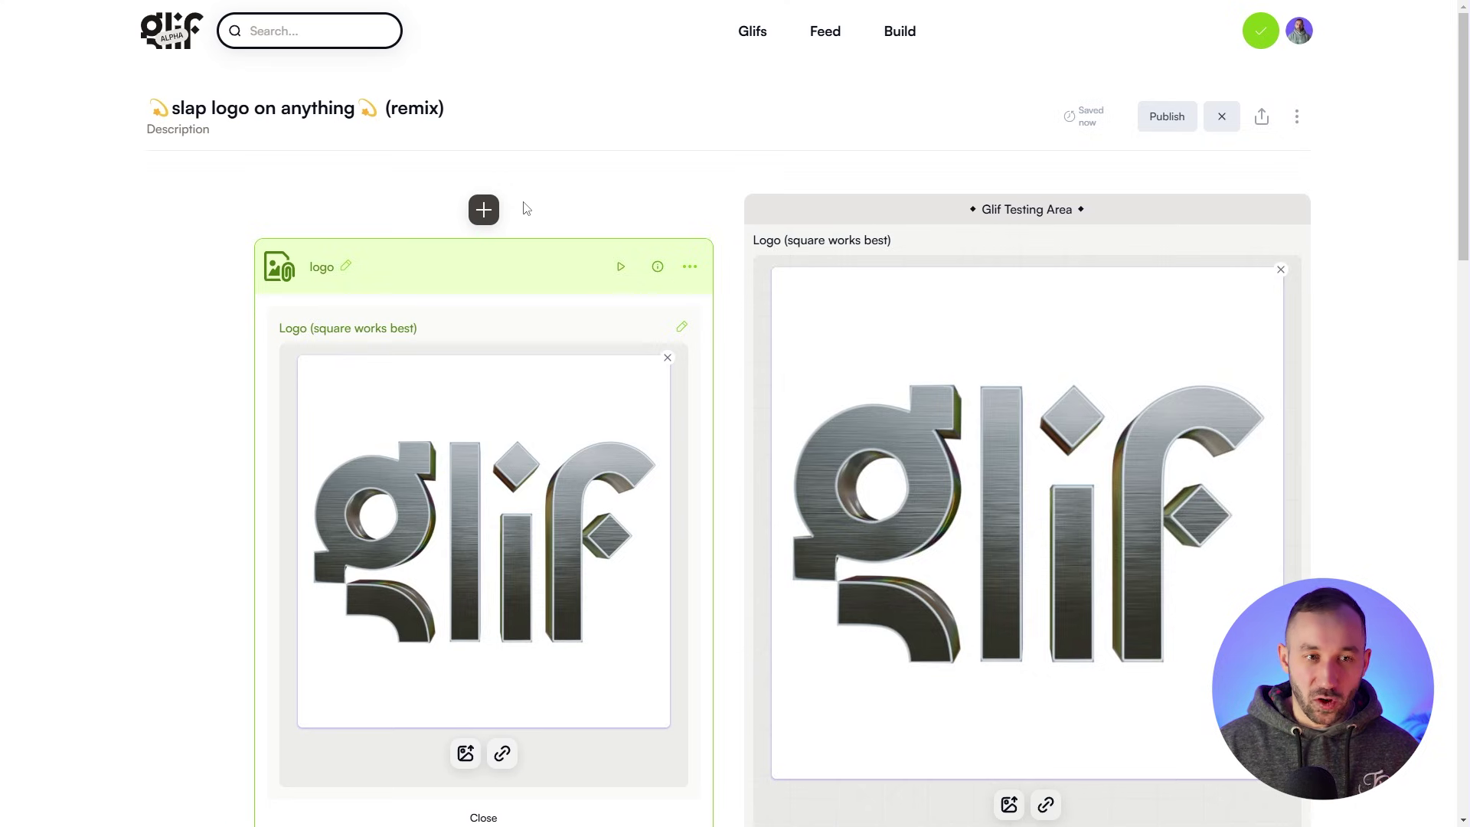
{"action": "left_click", "coordinate": [1299, 33]}
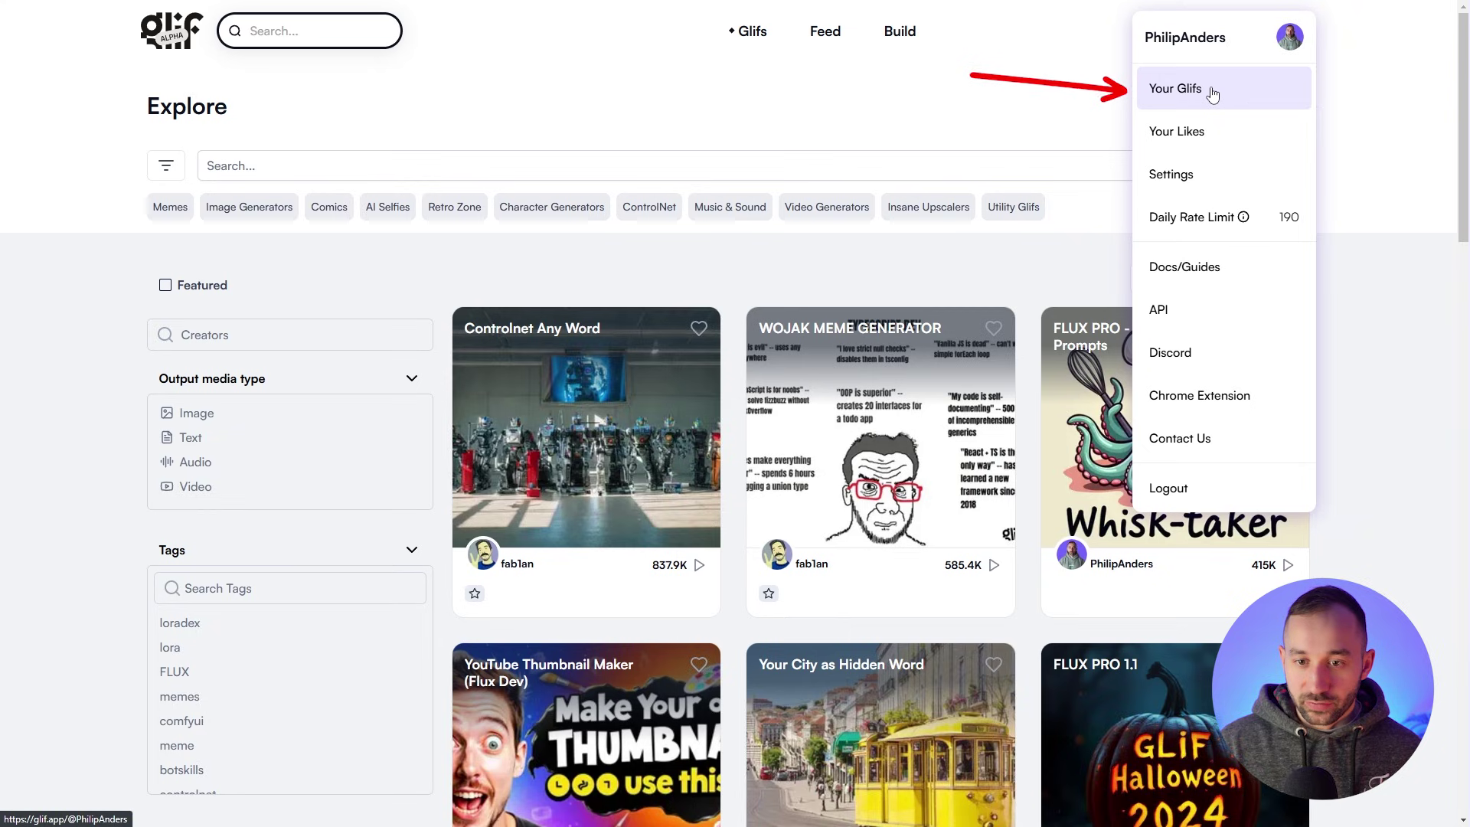
Step: Go to your profile's glif list and scroll through the four published glifs, including 'FLUX PRO 1.1 - Simple POD Prompts'
{"action": "left_click", "coordinate": [1212, 93]}
{"action": "scroll", "coordinate": [429, 316], "scroll_direction": "down", "scroll_amount": 1}
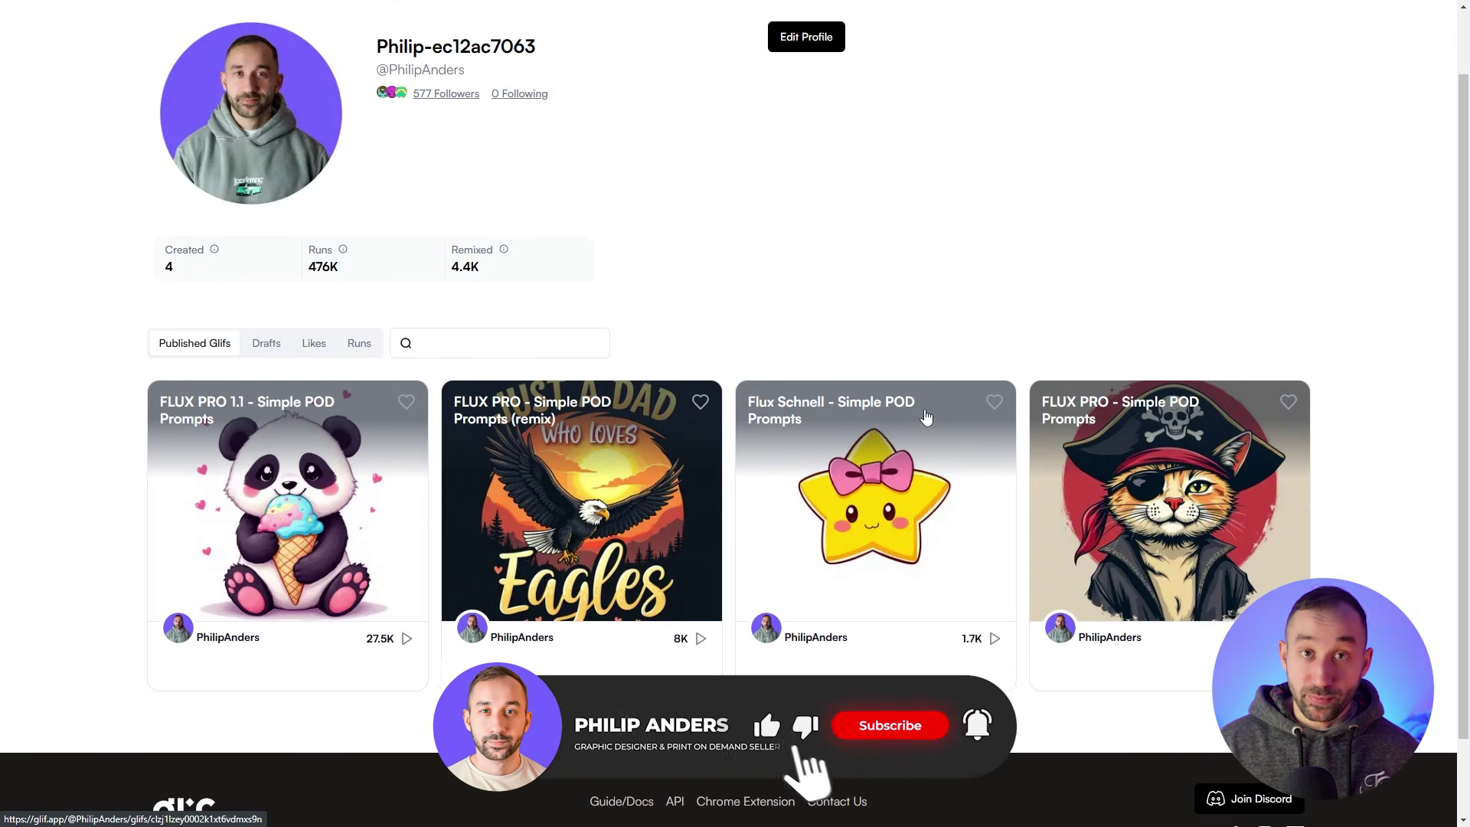
{"action": "scroll", "coordinate": [918, 424], "scroll_direction": "down", "scroll_amount": 1}
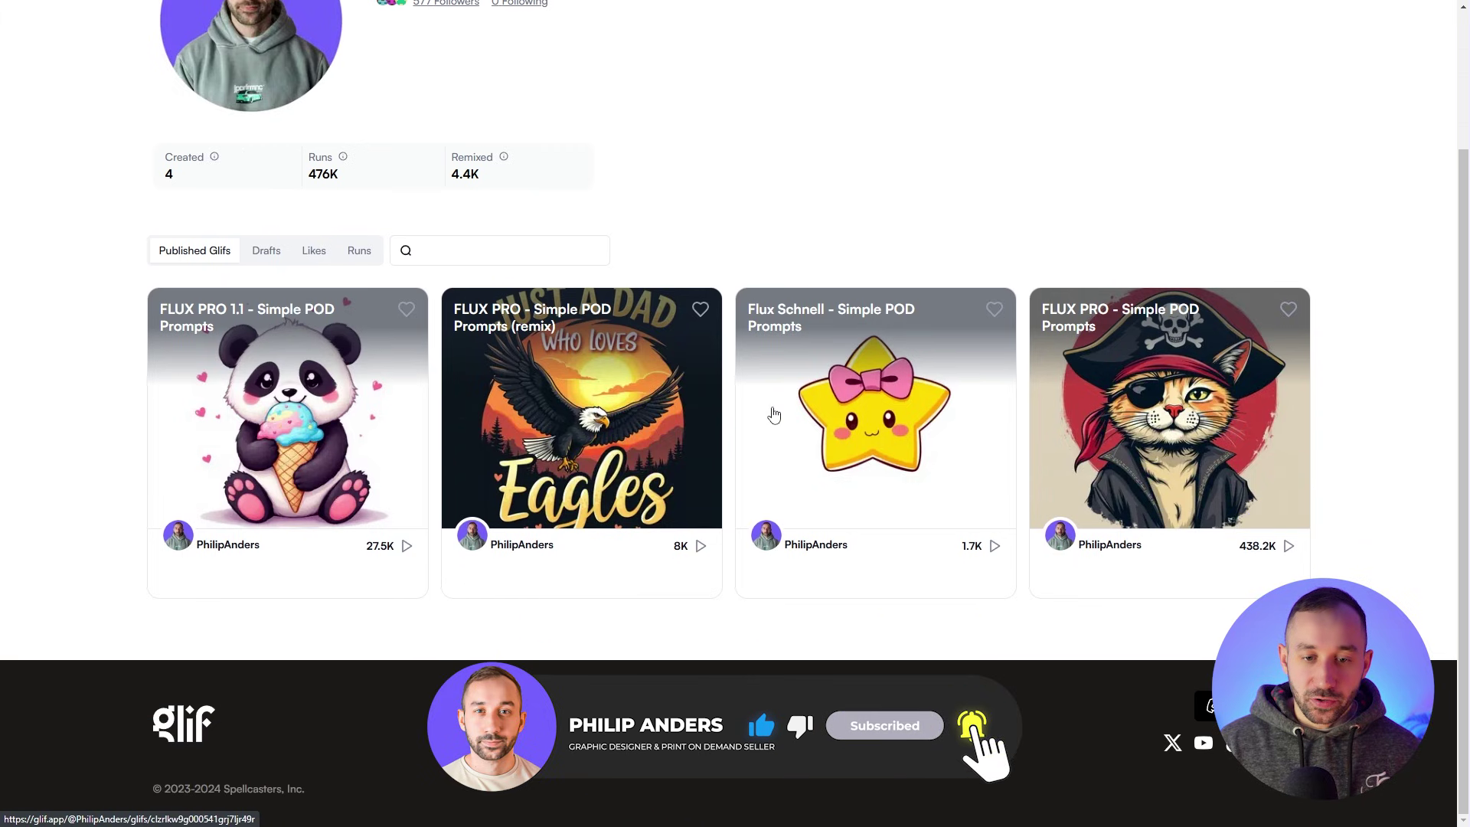
{"action": "scroll", "coordinate": [1186, 487], "scroll_direction": "up", "scroll_amount": 2}
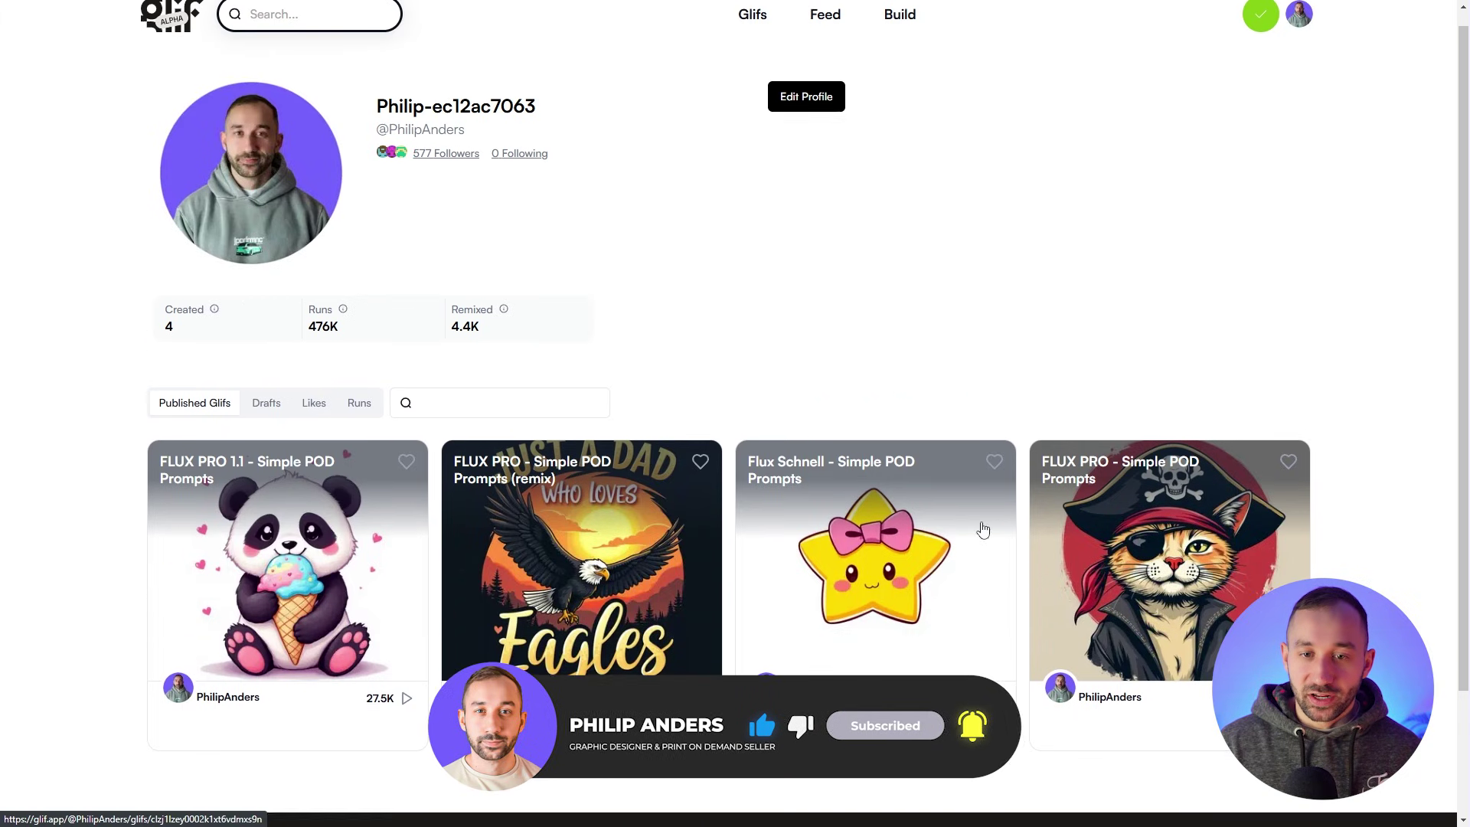